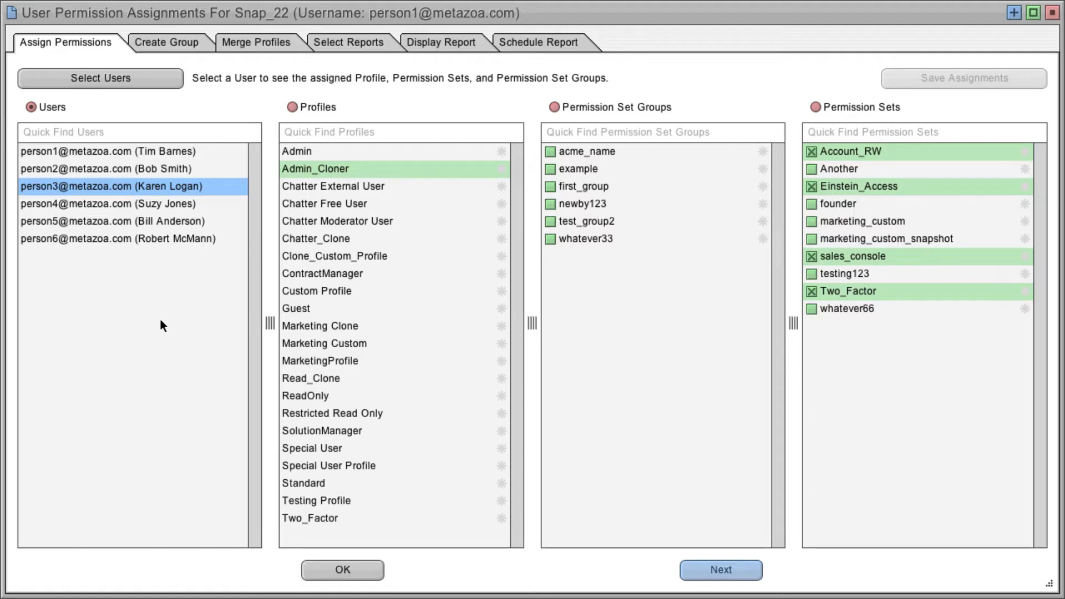
Step: Search for all users by name in the user selection, and cancel the selection
{"action": "left_click", "coordinate": [128, 80]}
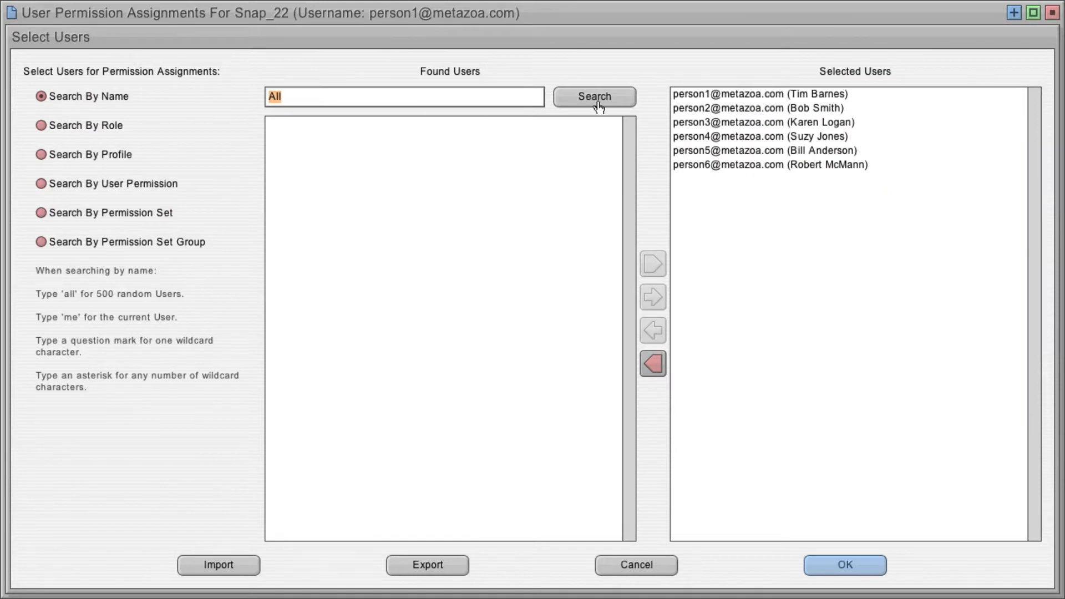
{"action": "left_click", "coordinate": [606, 98]}
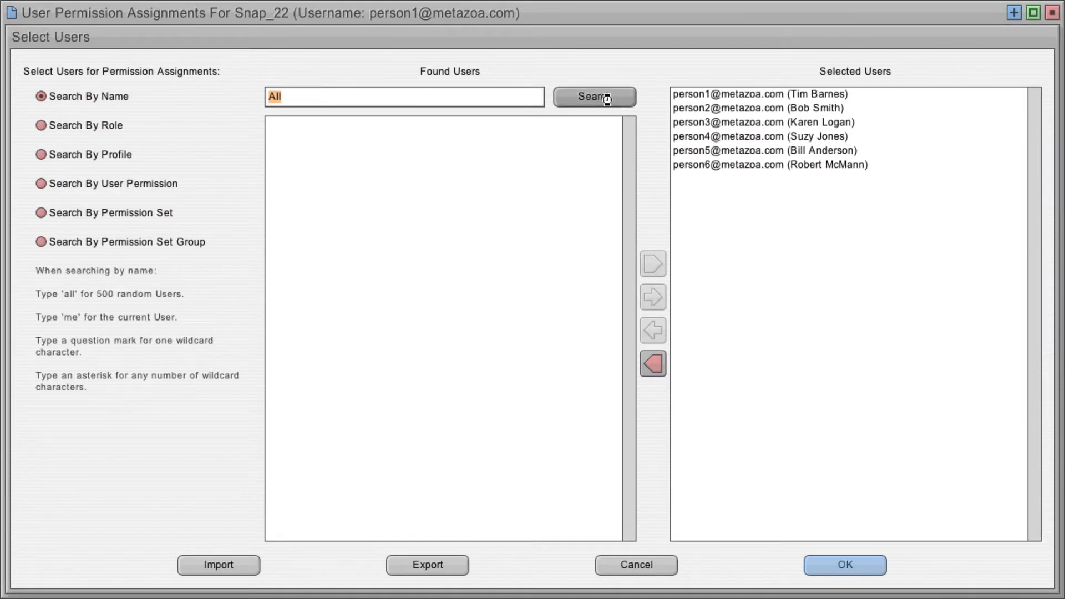
{"action": "left_click", "coordinate": [634, 564]}
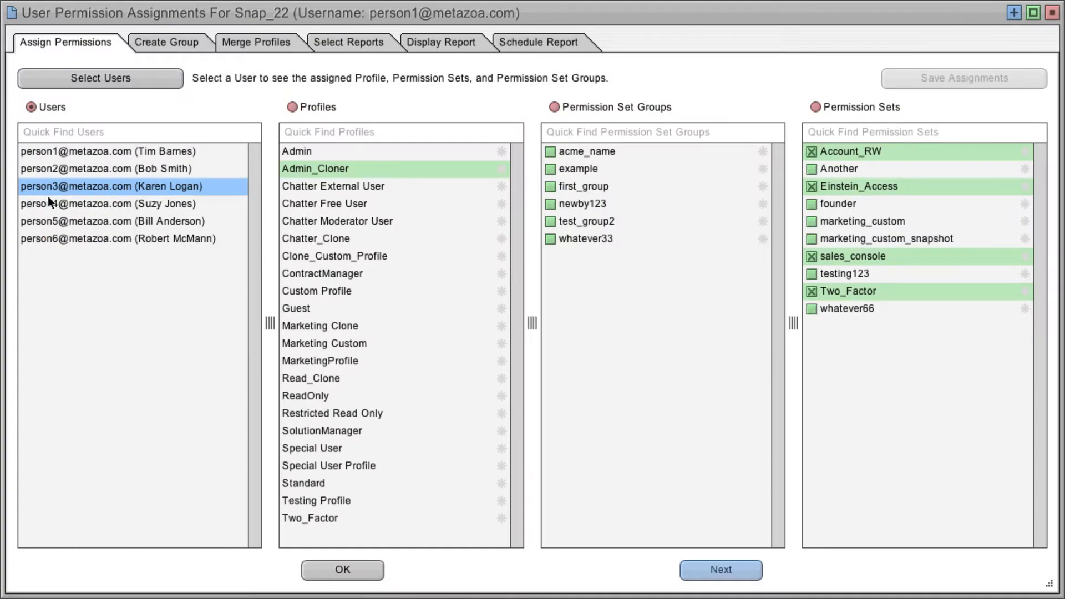
Step: Examine the profile, permission set groups and permission sets assigned to each of the first four users and the sixth user
{"action": "left_click", "coordinate": [98, 151]}
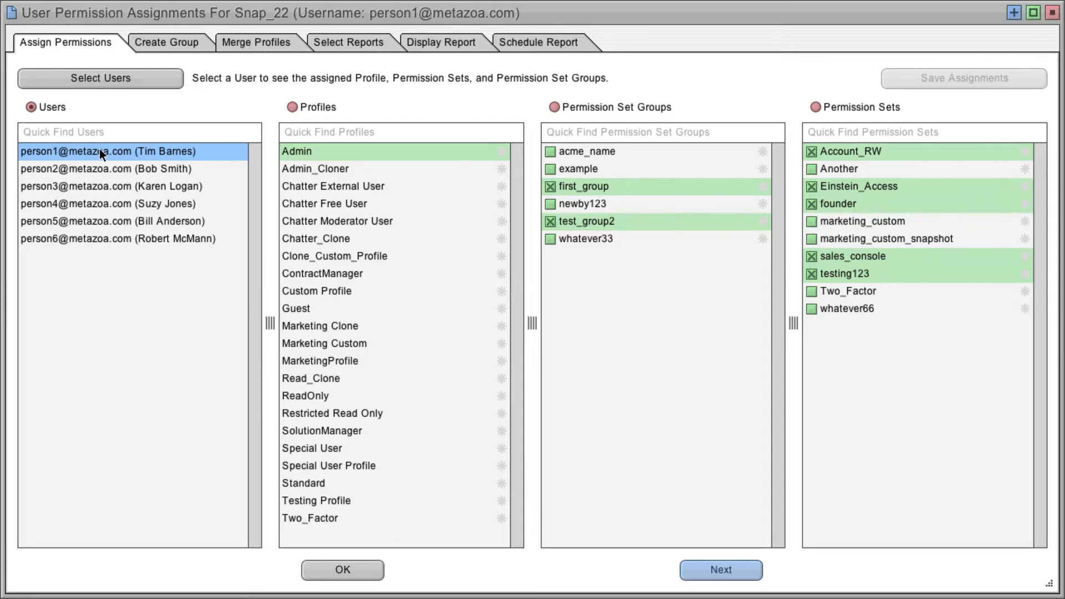
{"action": "left_click", "coordinate": [99, 166]}
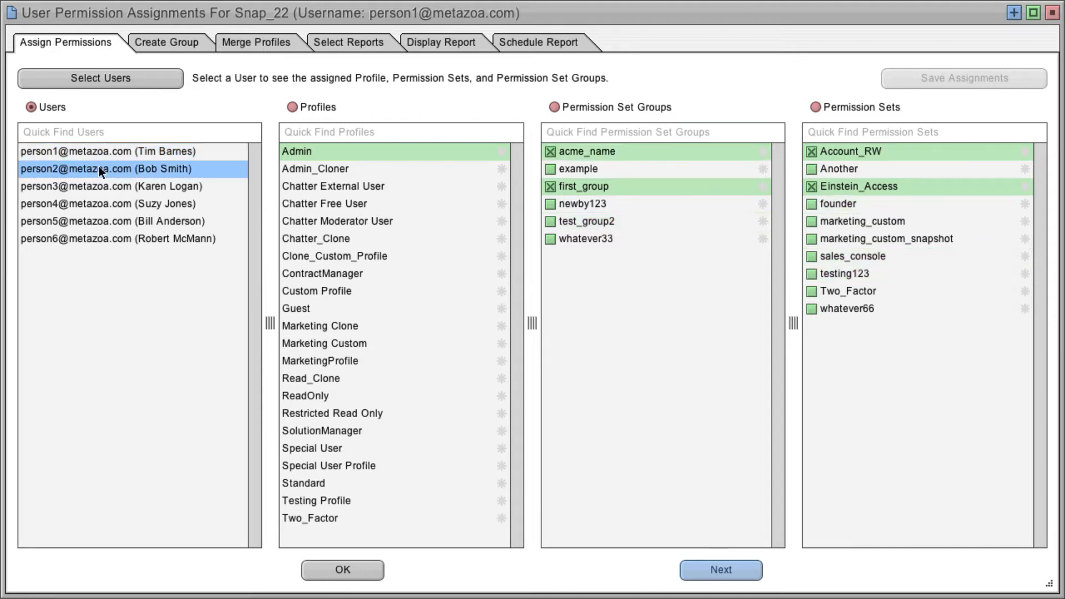
{"action": "left_click", "coordinate": [100, 187]}
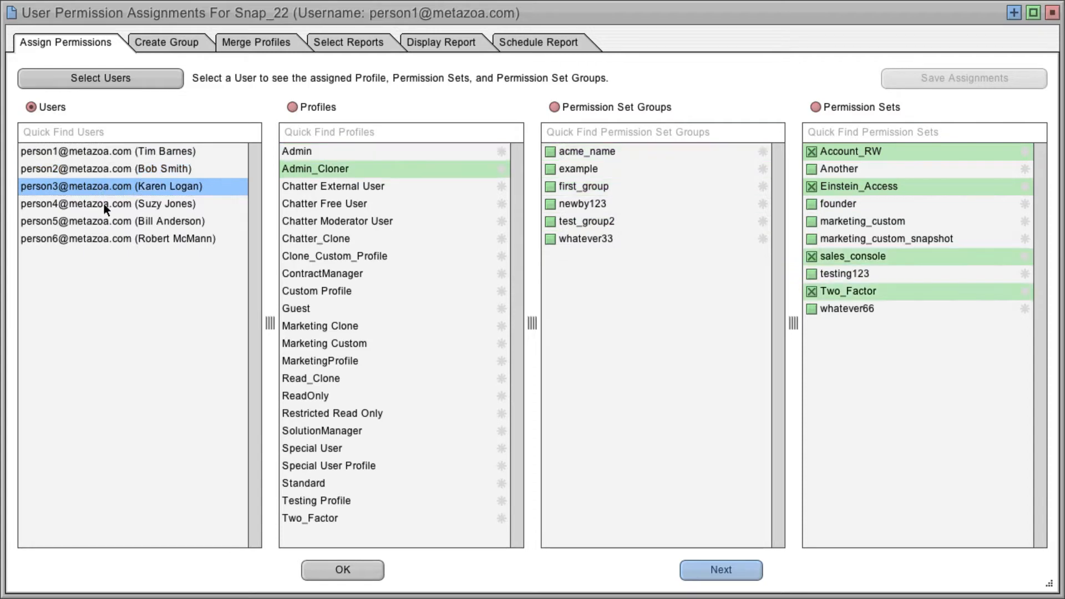
{"action": "left_click", "coordinate": [101, 205]}
{"action": "left_click", "coordinate": [103, 238]}
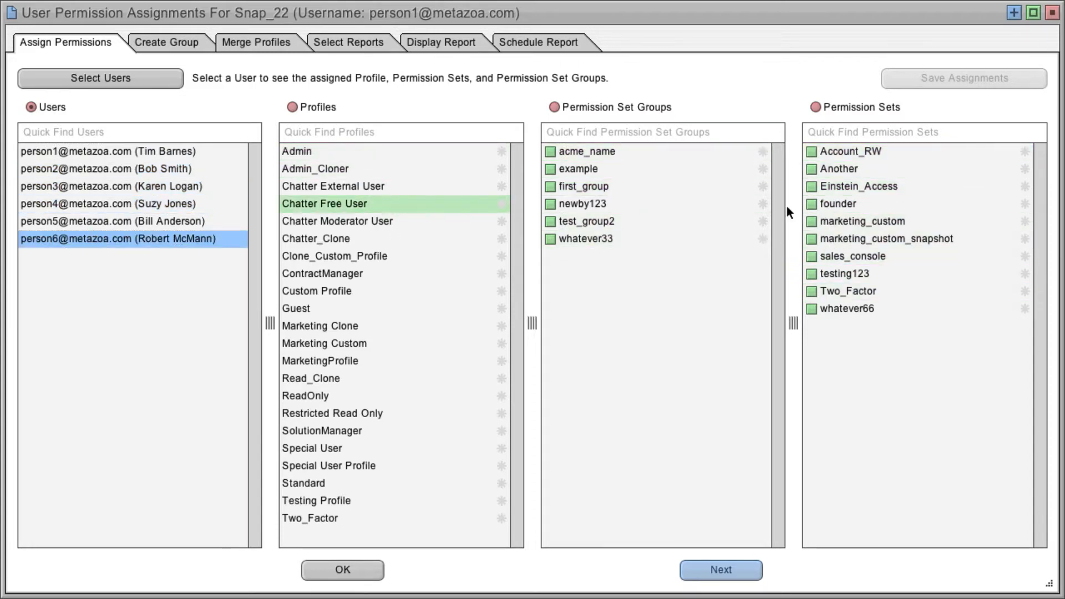
Step: For the fifth user, assign MarketingProfile, remove the first_group permission set group, add the Einstein_Access permission set, and save the assignments
{"action": "left_click", "coordinate": [185, 222]}
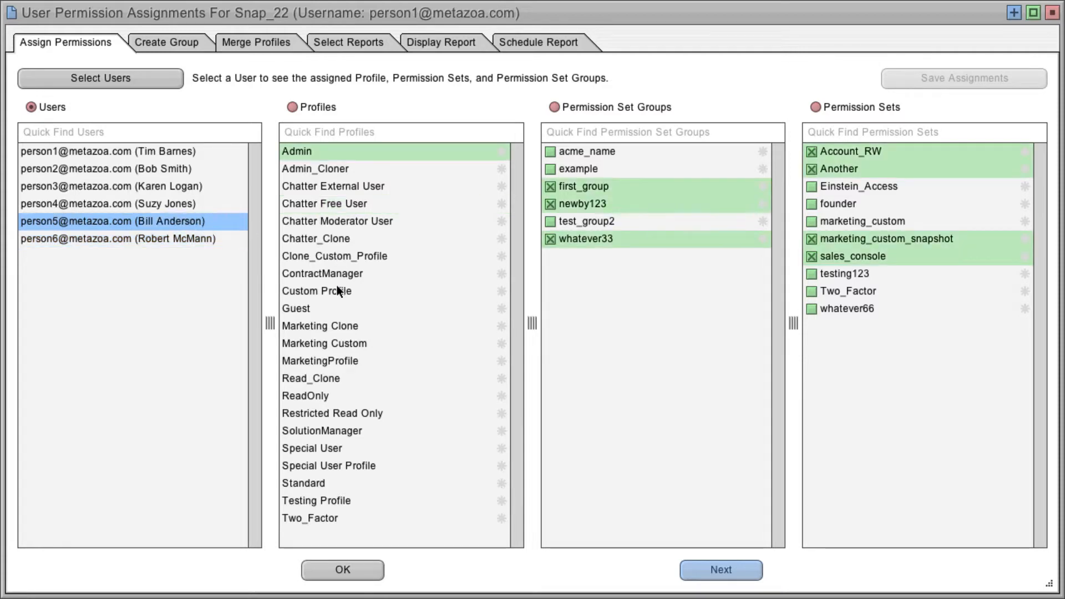
{"action": "left_click", "coordinate": [335, 360]}
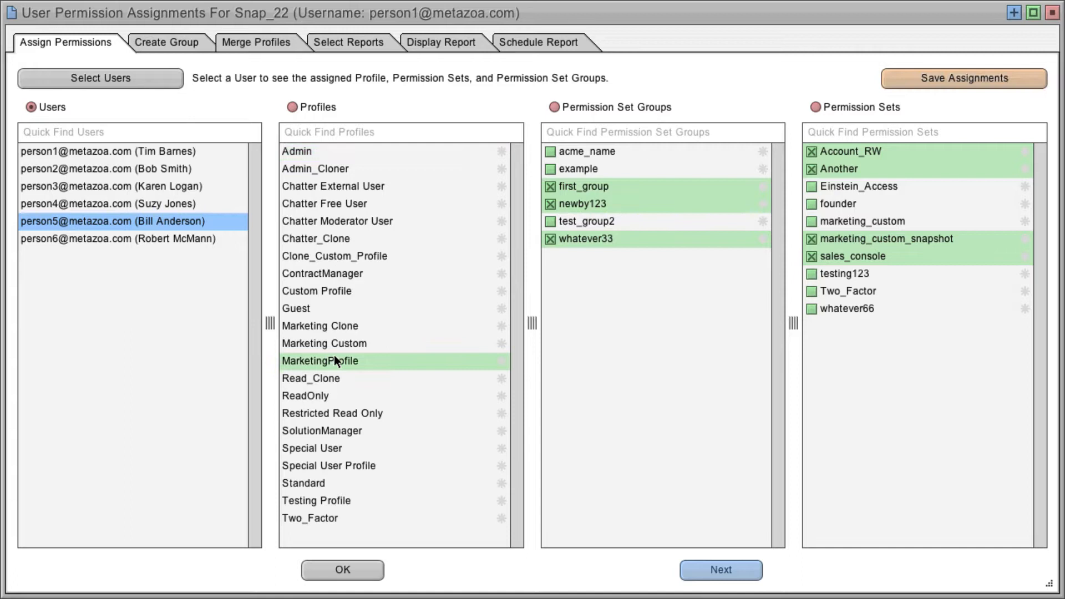
{"action": "left_click", "coordinate": [595, 187]}
{"action": "left_click", "coordinate": [832, 185]}
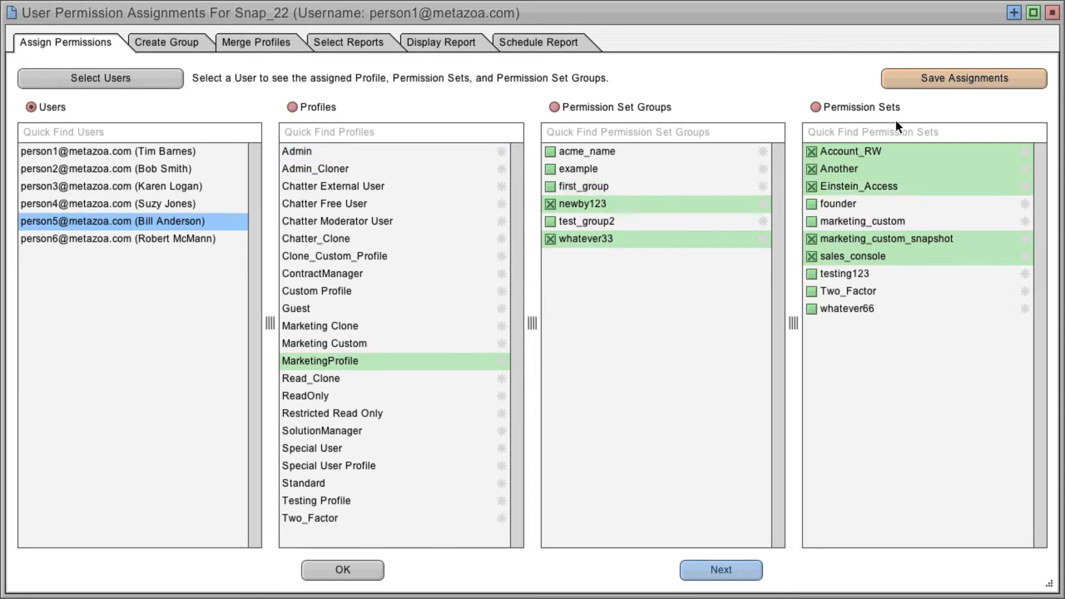
{"action": "left_click", "coordinate": [929, 77]}
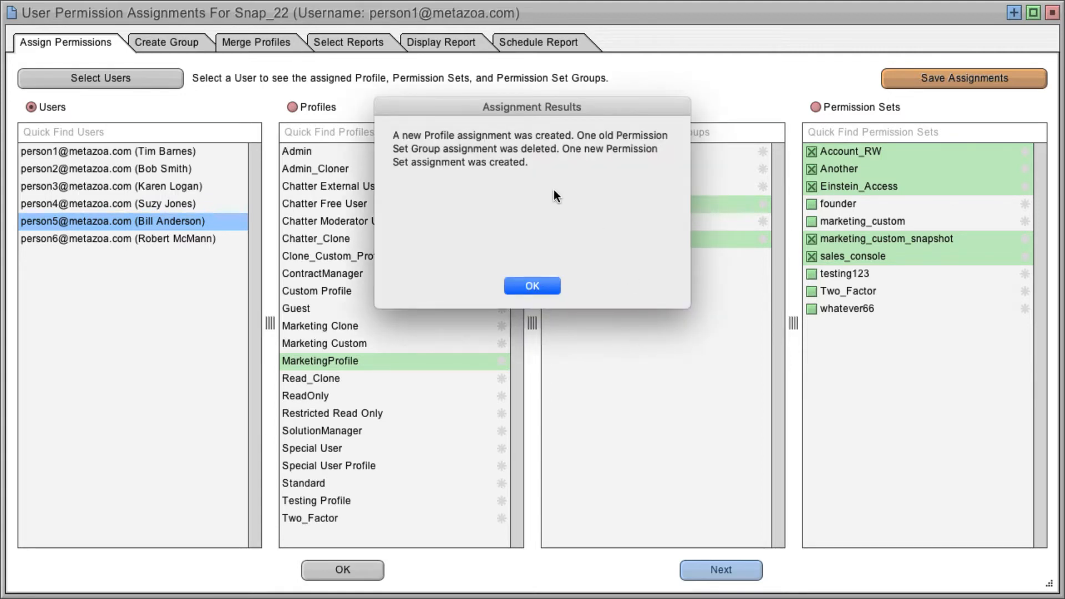
{"action": "left_click", "coordinate": [523, 286]}
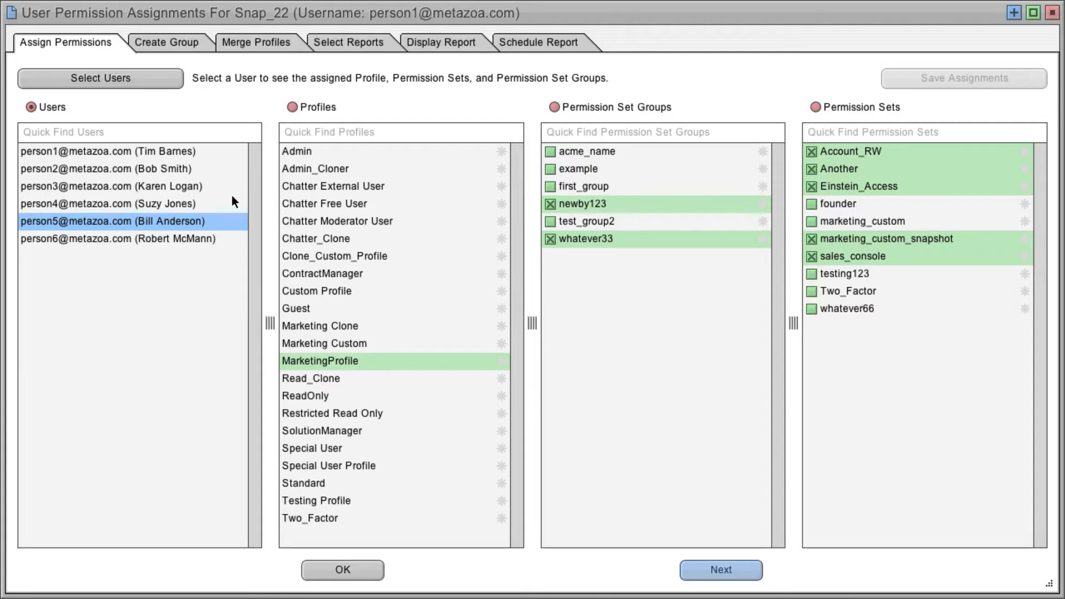
Step: Display assignments by profile, check the Admin profile's users, and try to assign MarketingProfile to the fourth user
{"action": "left_click", "coordinate": [315, 104]}
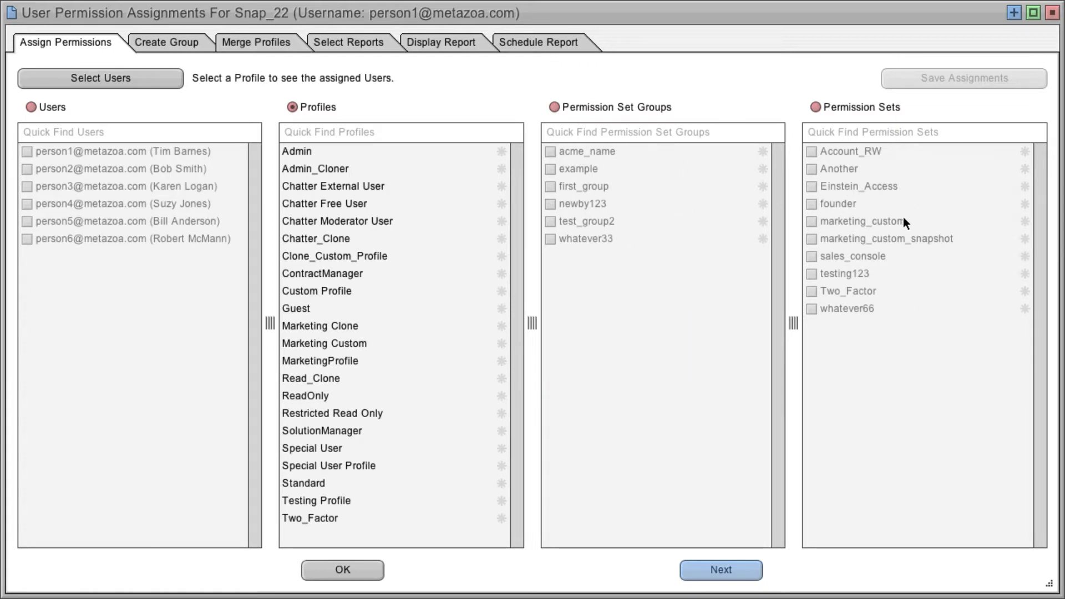
{"action": "left_click", "coordinate": [303, 151]}
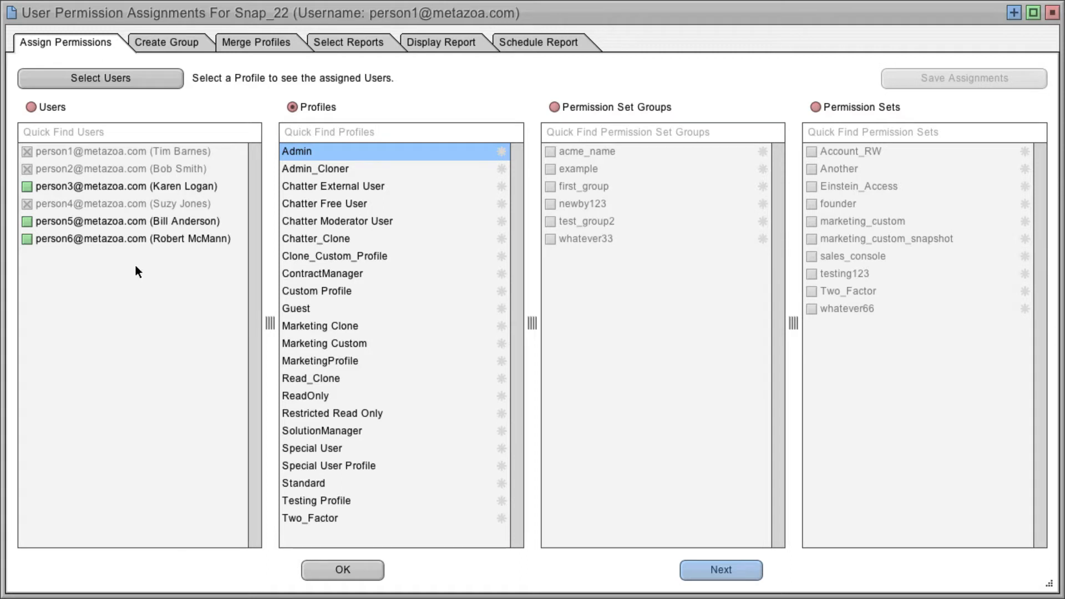
{"action": "left_click", "coordinate": [329, 343]}
{"action": "left_click", "coordinate": [330, 360]}
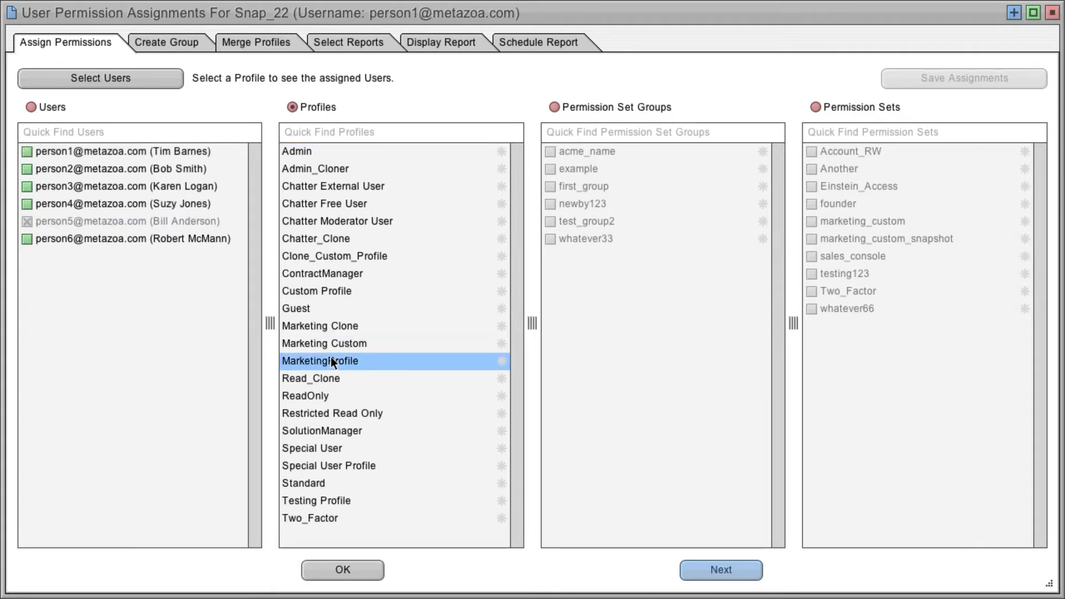
{"action": "left_click", "coordinate": [61, 203]}
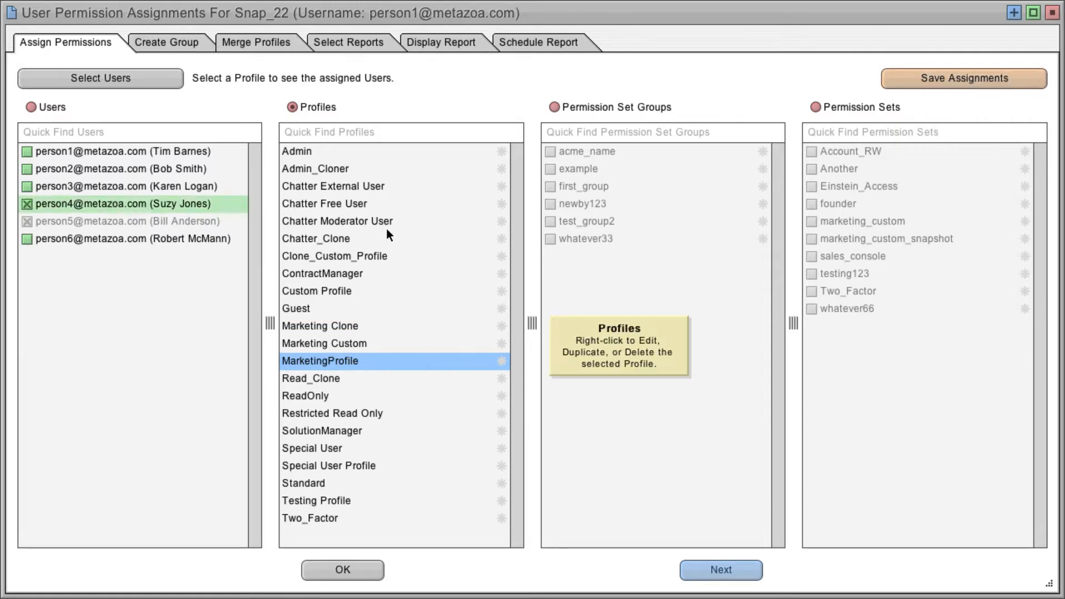
Step: Try to set the standard__Chatter application visibility to Hidden in MarketingProfile, and cancel the profile edit
{"action": "right_click", "coordinate": [375, 362]}
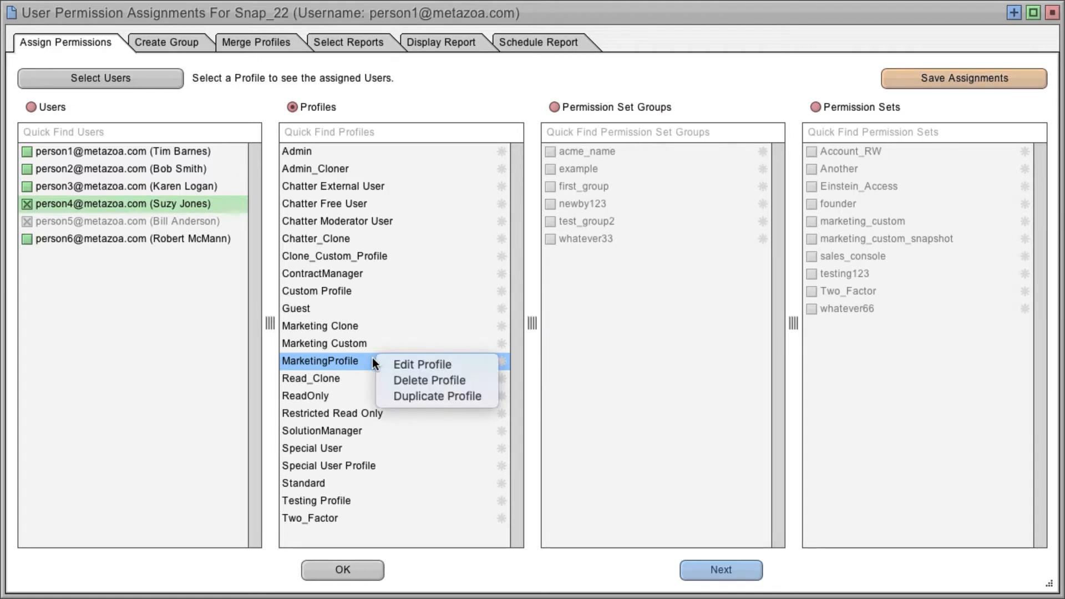
{"action": "left_click", "coordinate": [425, 364]}
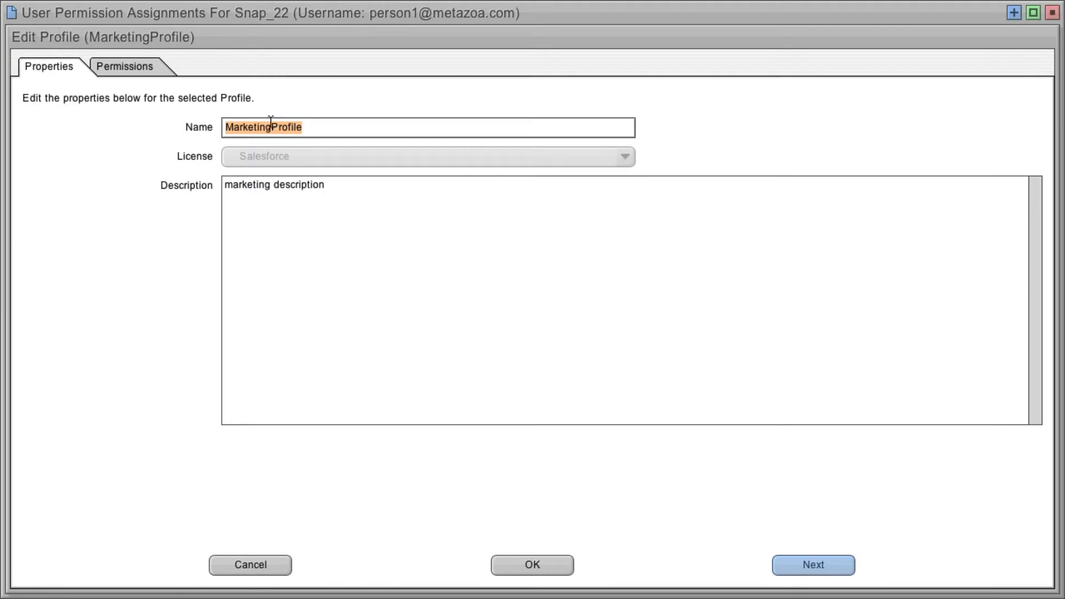
{"action": "left_click", "coordinate": [137, 67]}
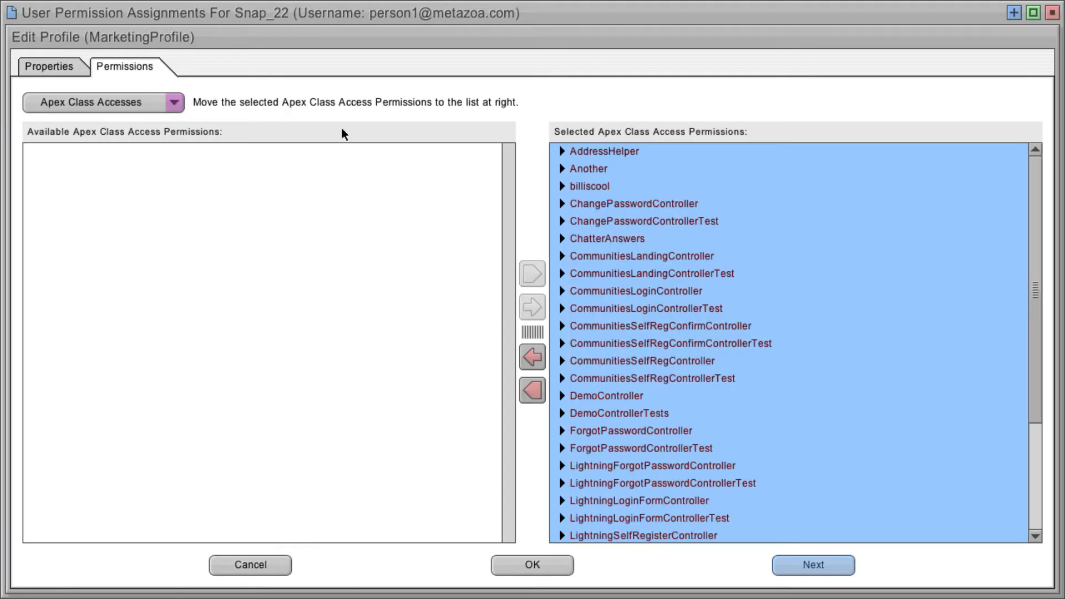
{"action": "left_click", "coordinate": [116, 105]}
{"action": "left_click", "coordinate": [131, 158]}
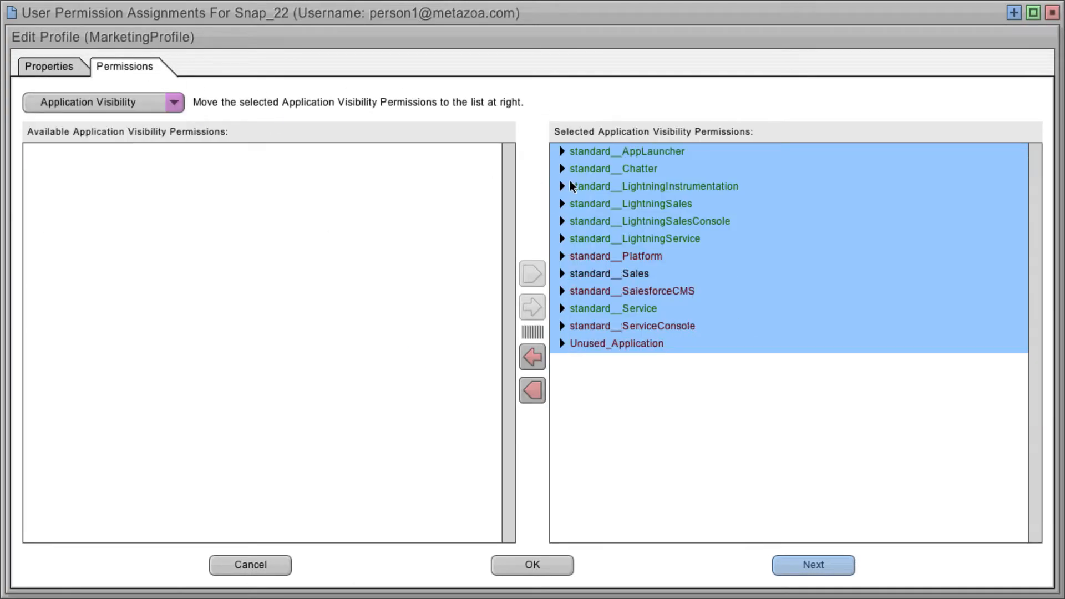
{"action": "left_click", "coordinate": [563, 169]}
{"action": "left_click", "coordinate": [610, 204]}
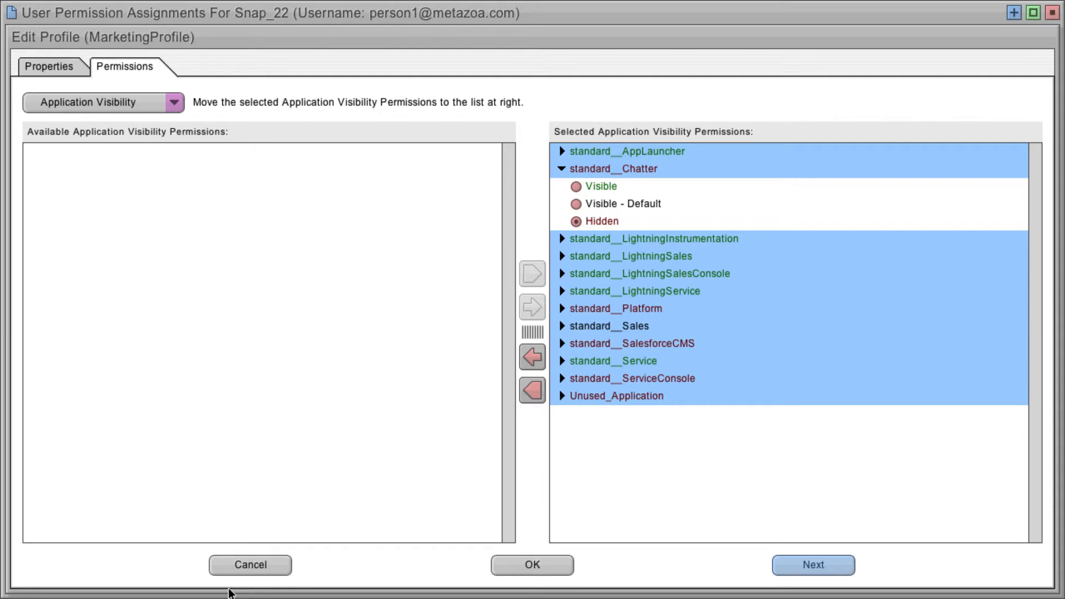
{"action": "left_click", "coordinate": [237, 566]}
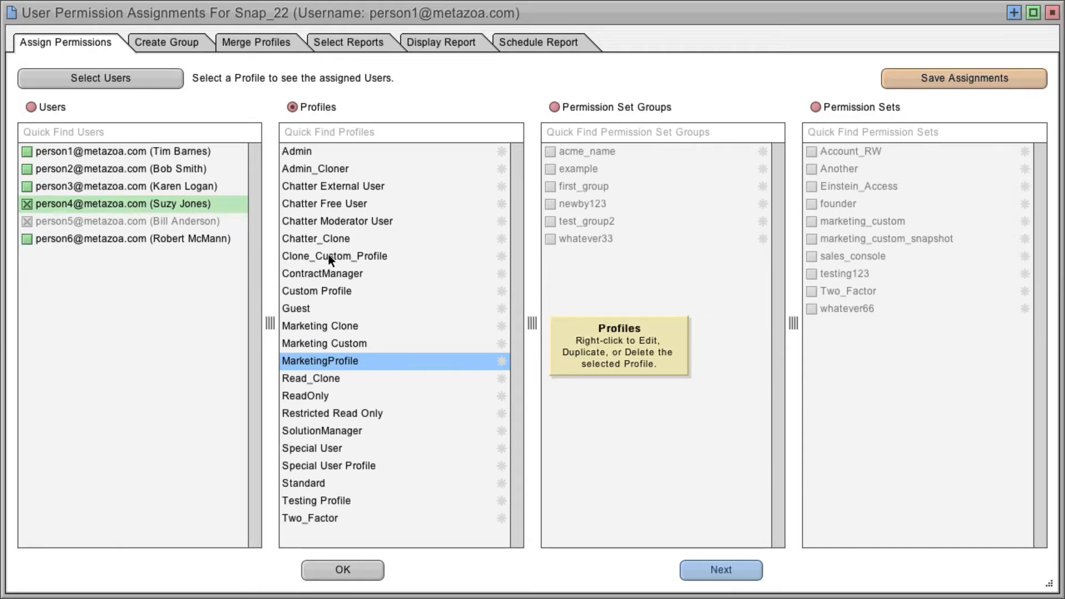
Step: Review the users and permission sets of the permission set groups whatever33, acme_name and example, and inspect the editable properties of example
{"action": "left_click", "coordinate": [640, 103]}
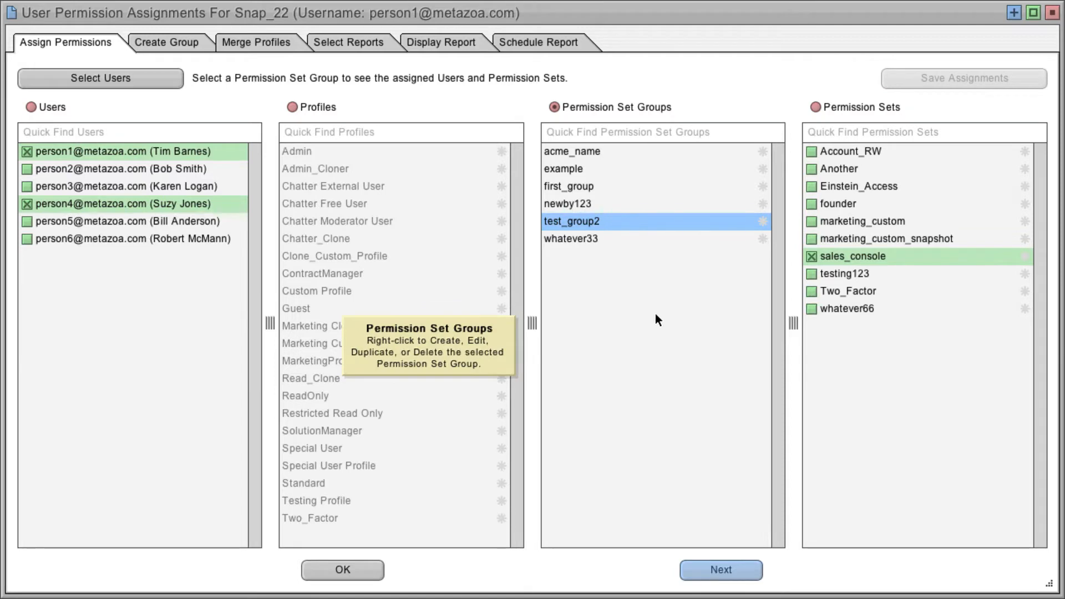
{"action": "left_click", "coordinate": [590, 235]}
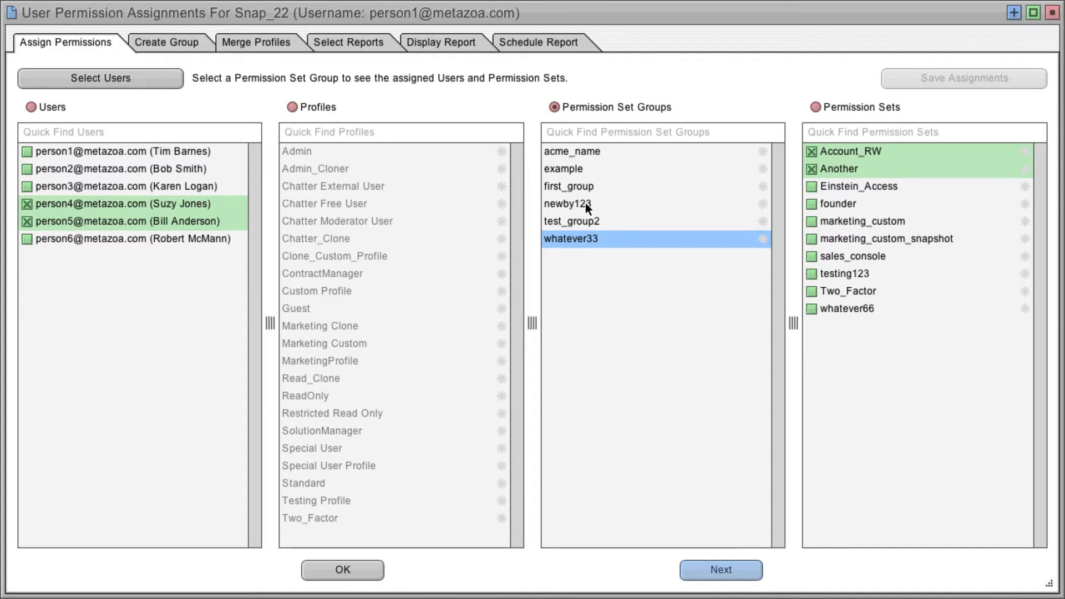
{"action": "left_click", "coordinate": [581, 151]}
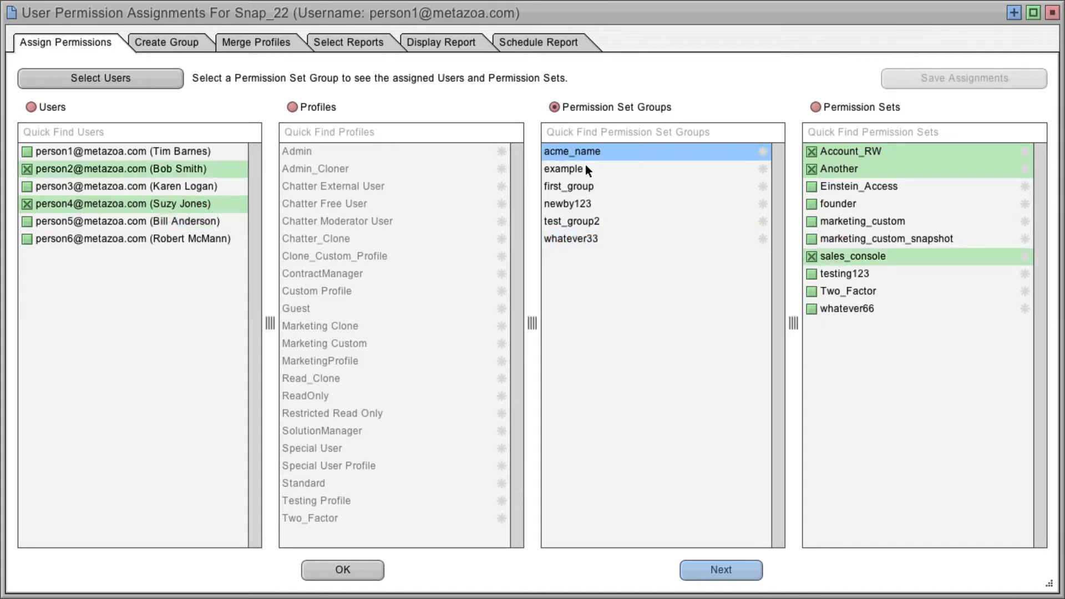
{"action": "left_click", "coordinate": [586, 166]}
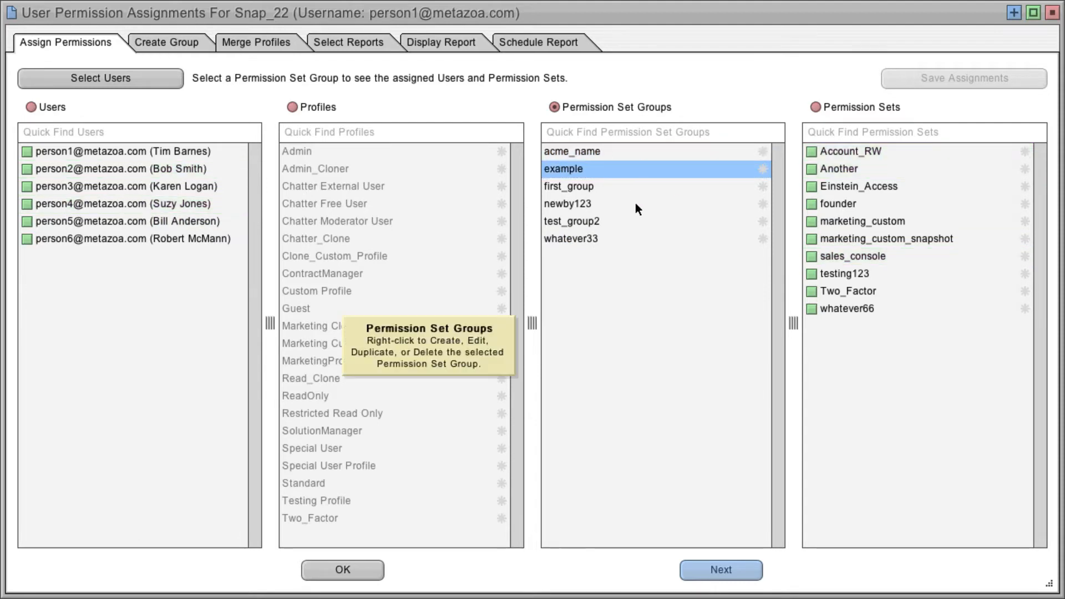
{"action": "right_click", "coordinate": [628, 198]}
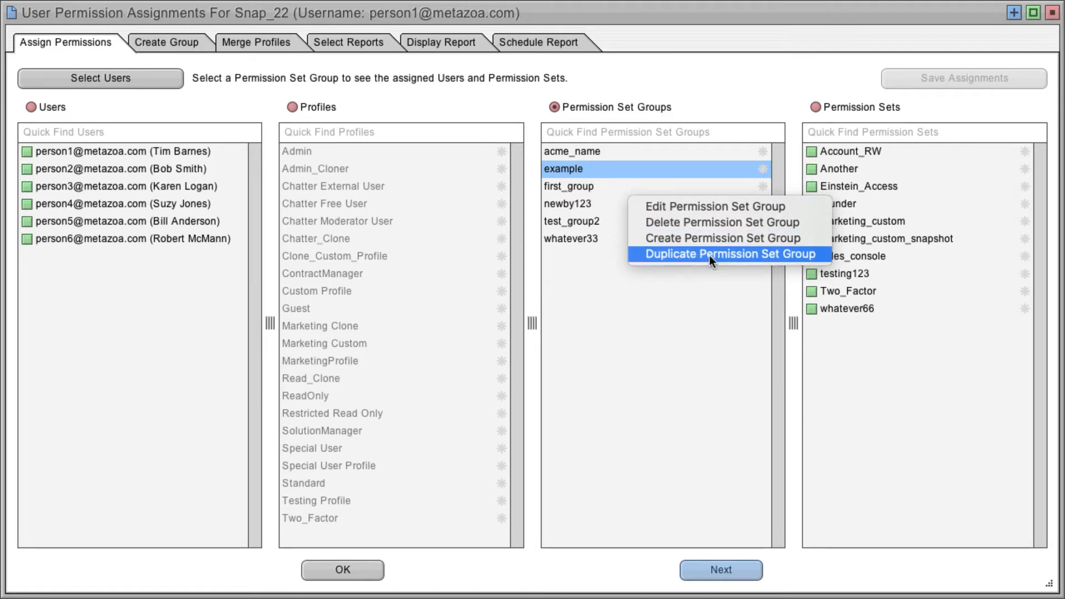
{"action": "left_click", "coordinate": [692, 205]}
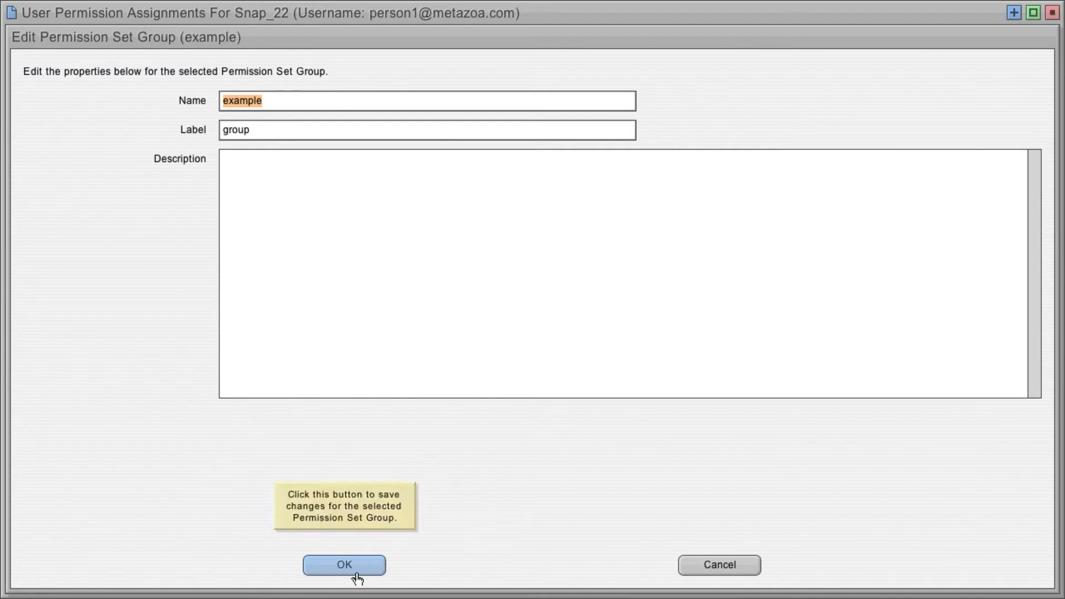
{"action": "left_click", "coordinate": [716, 565]}
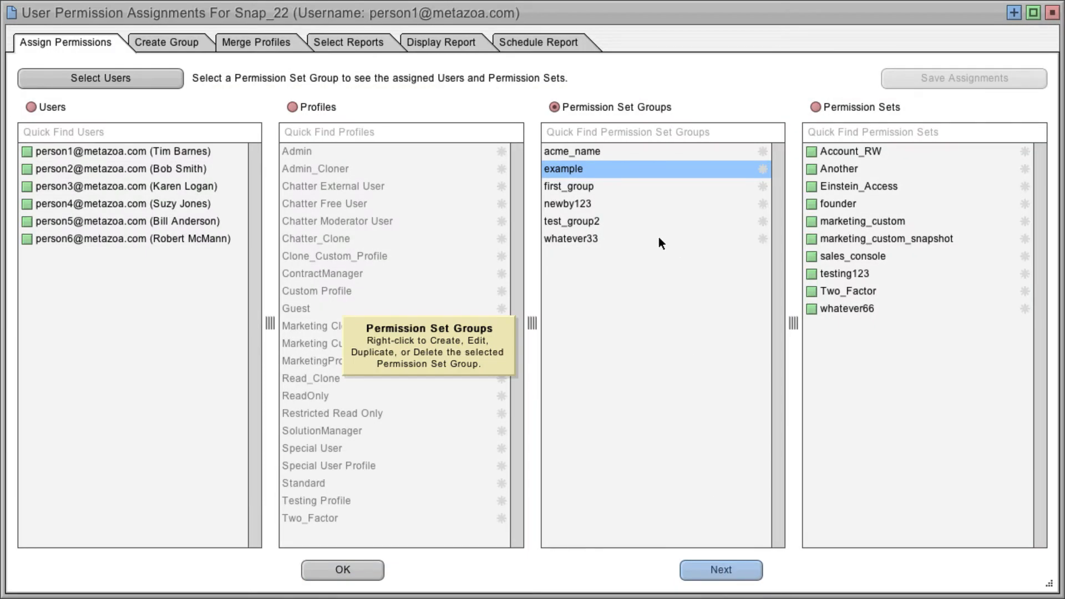
Step: Display assignments by permission set and examine those of Einstein_Access, Account_RW, Another, founder and marketing_custom
{"action": "left_click", "coordinate": [884, 105]}
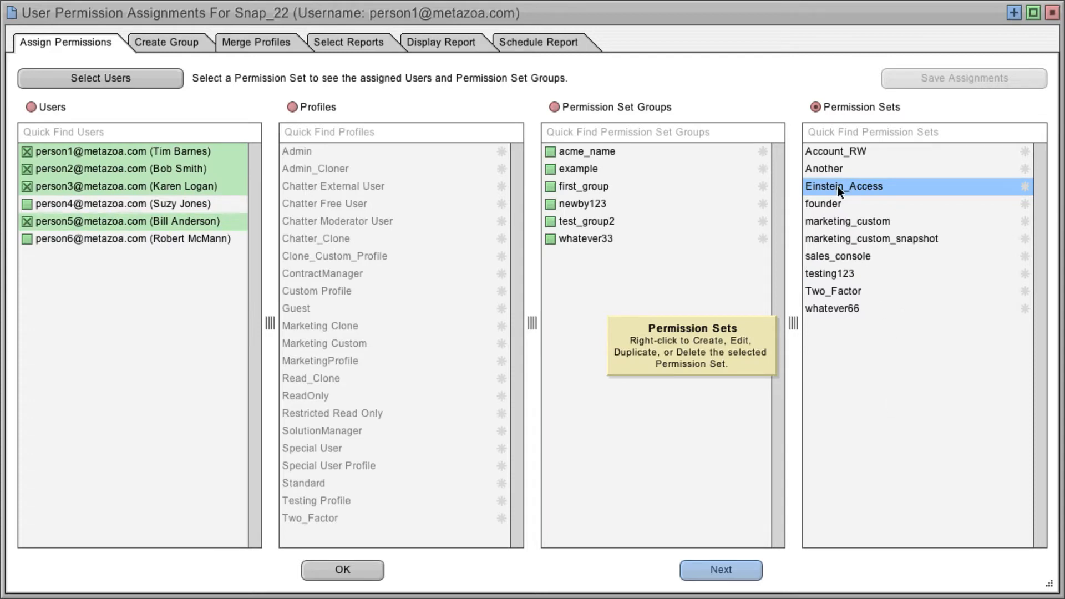
{"action": "left_click", "coordinate": [829, 152]}
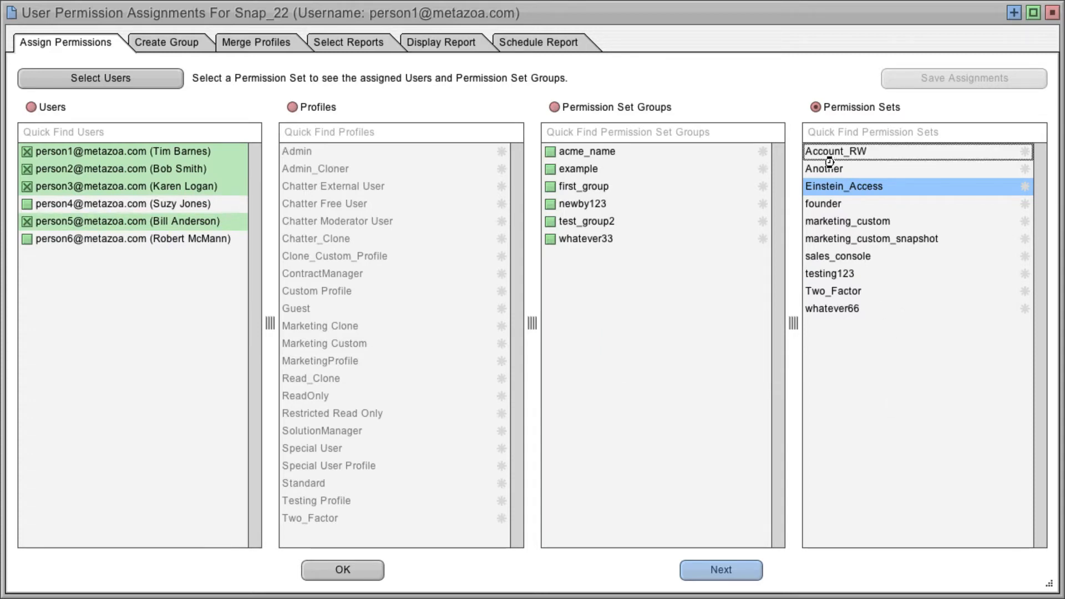
{"action": "left_click", "coordinate": [834, 167]}
{"action": "left_click", "coordinate": [830, 205]}
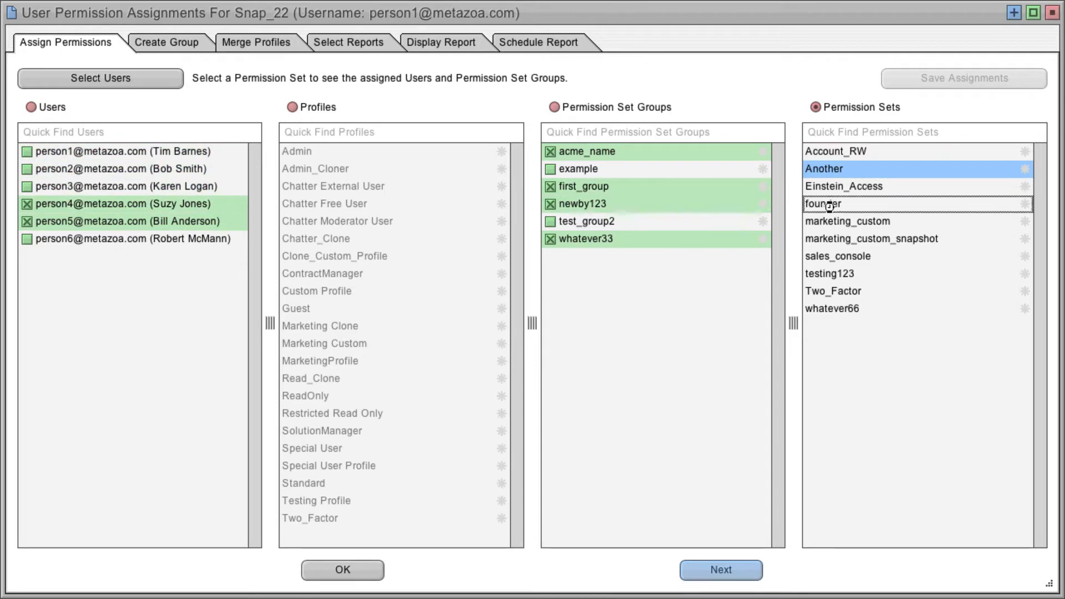
{"action": "left_click", "coordinate": [838, 222]}
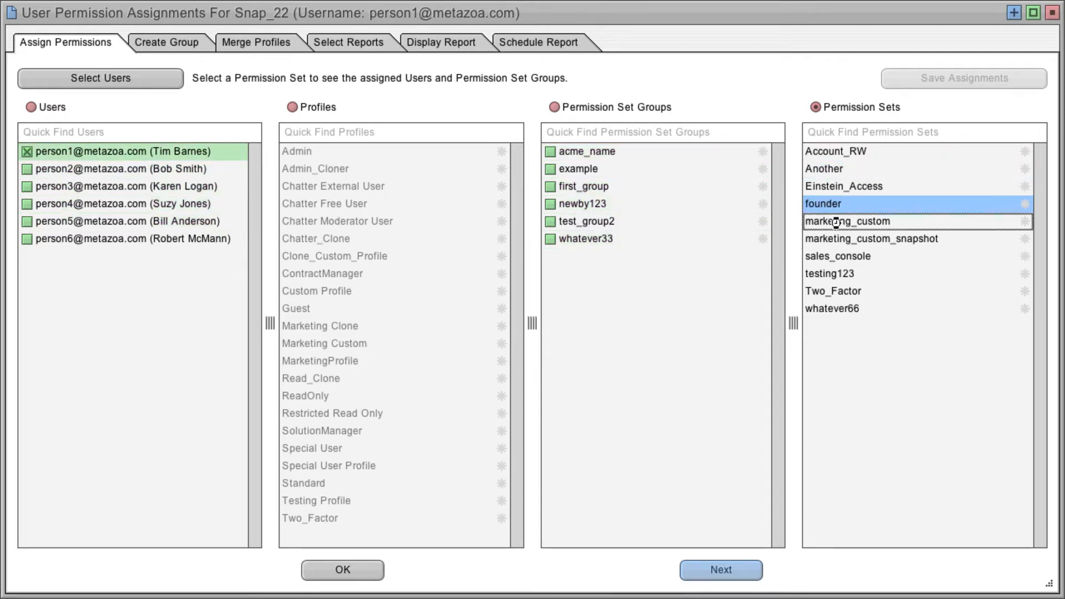
Step: Add the sales_console permission set to the whatever33 permission set group and save the assignments
{"action": "left_click", "coordinate": [847, 256]}
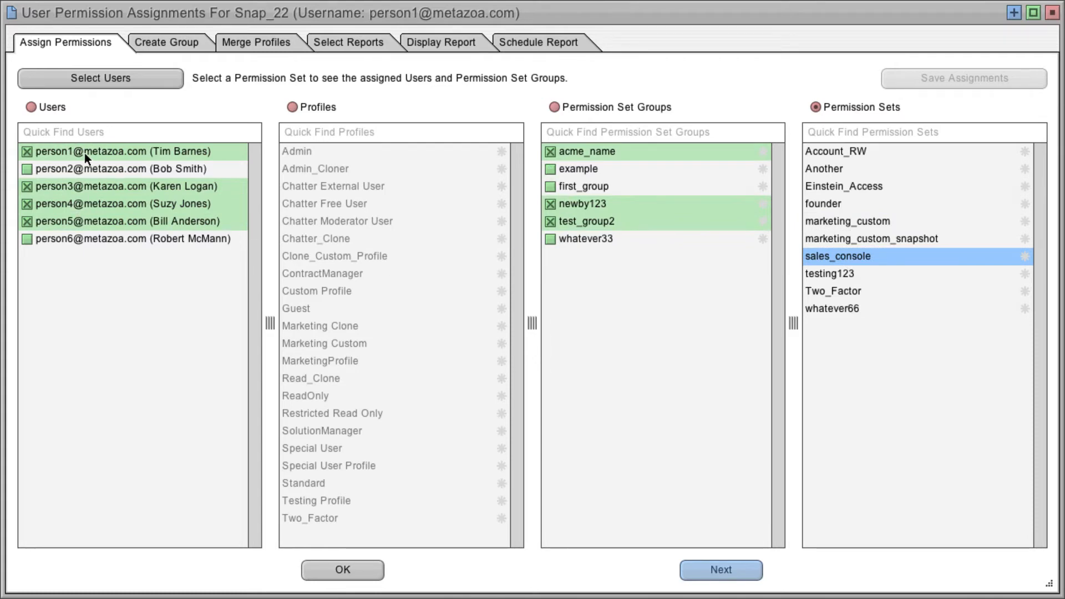
{"action": "left_click", "coordinate": [563, 239]}
{"action": "left_click", "coordinate": [934, 78]}
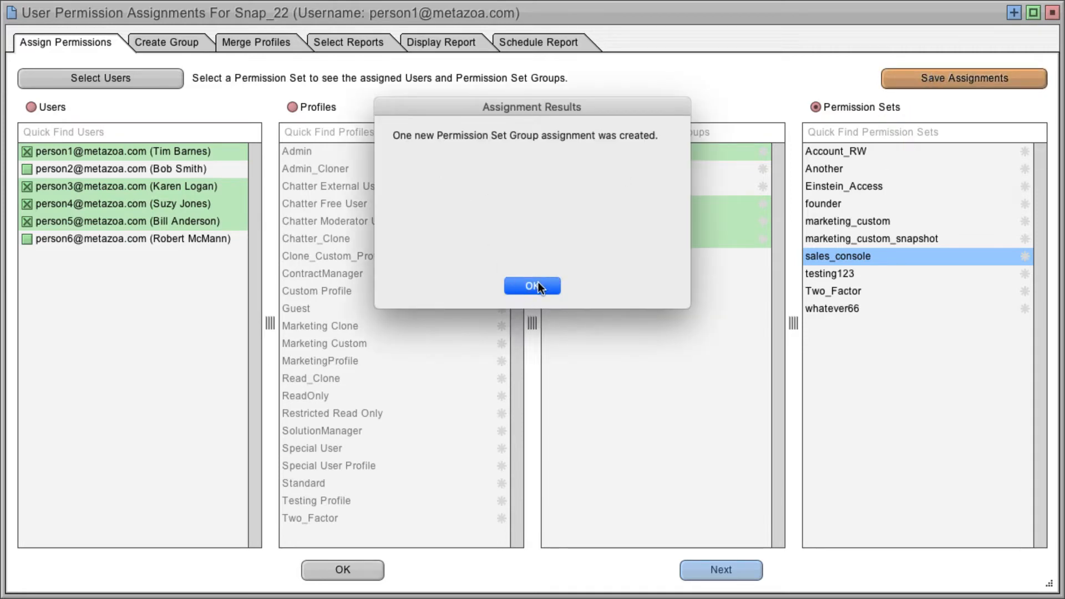
Step: Choose the Account_RW and Einstein_Access permission sets for a new permission set group and calculate their assigned users
{"action": "left_click", "coordinate": [537, 286]}
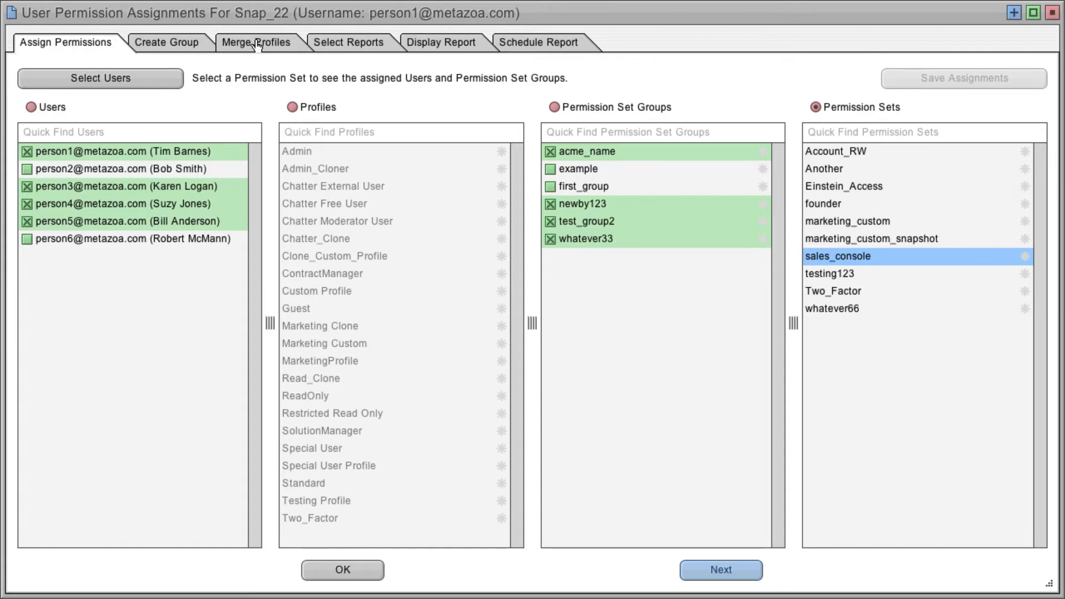
{"action": "left_click", "coordinate": [153, 44]}
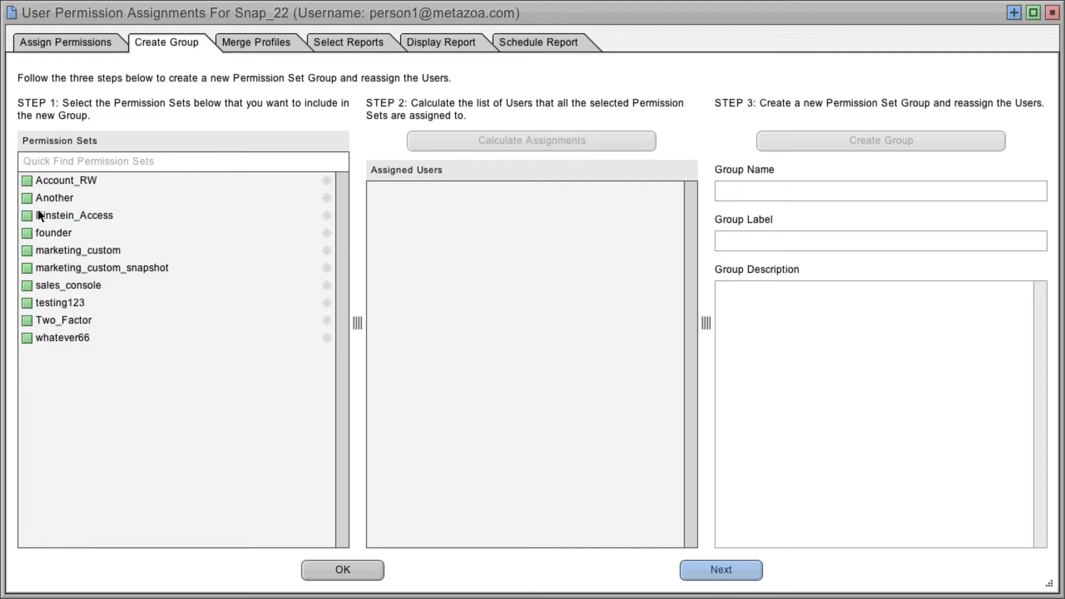
{"action": "left_click", "coordinate": [26, 180]}
{"action": "left_click", "coordinate": [26, 215]}
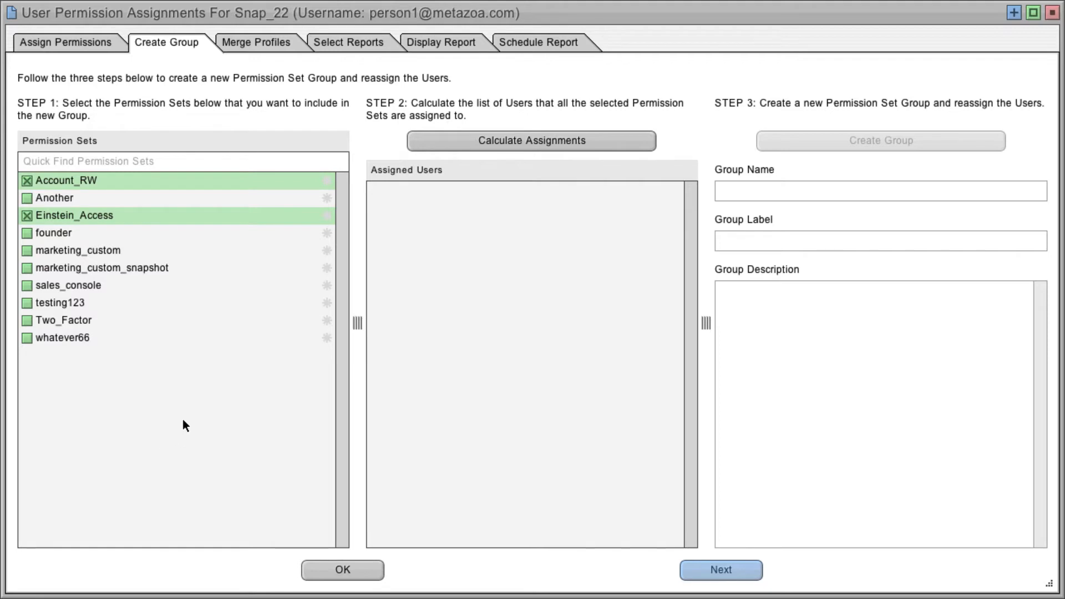
{"action": "left_click", "coordinate": [565, 139]}
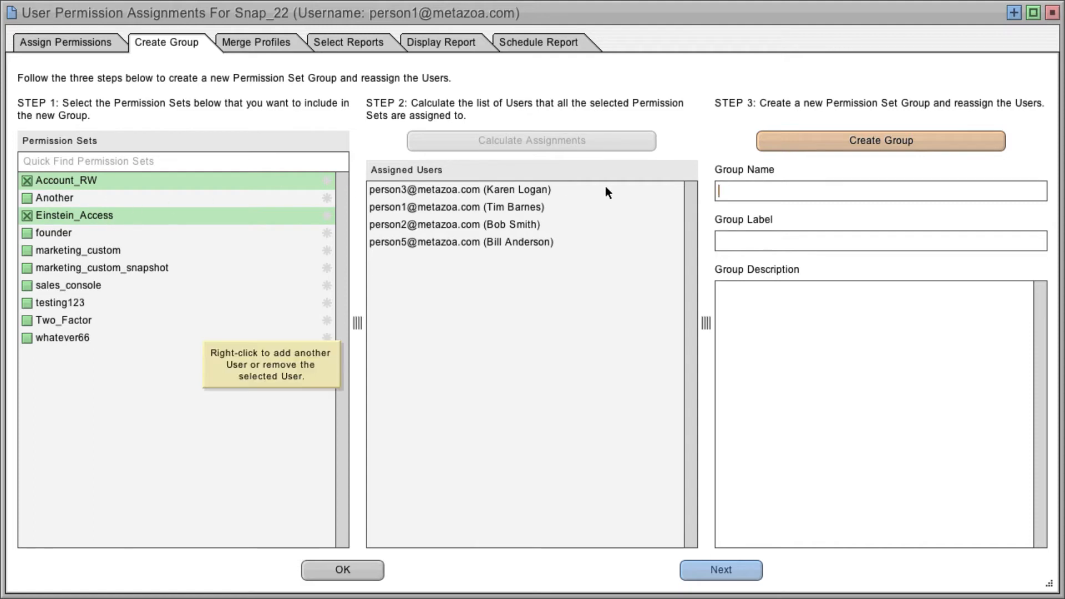
Step: Create the permission set group einstein_combined with the label Combined Einstein, and check its users and permission sets in the permission assignments
{"action": "left_click", "coordinate": [776, 191]}
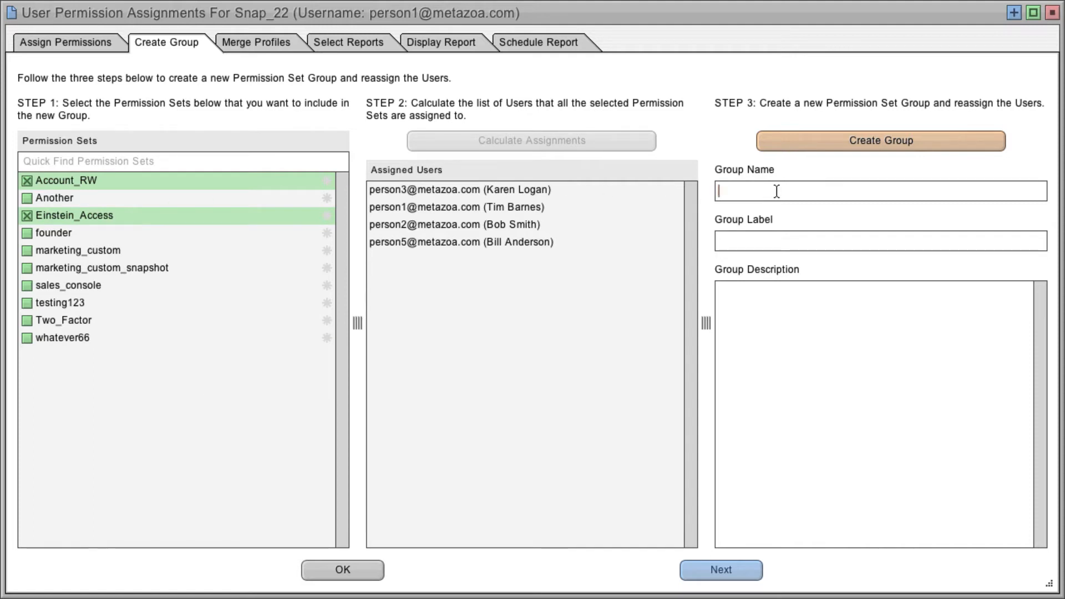
{"action": "type", "text": "winstein_com"}
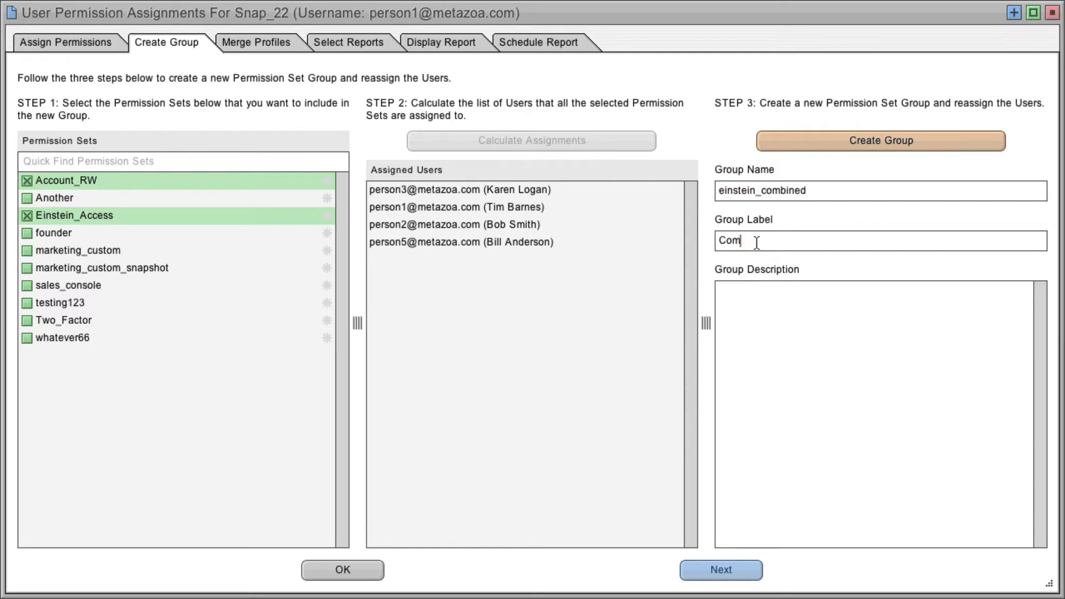
{"action": "type", "text": "bined Einstein"}
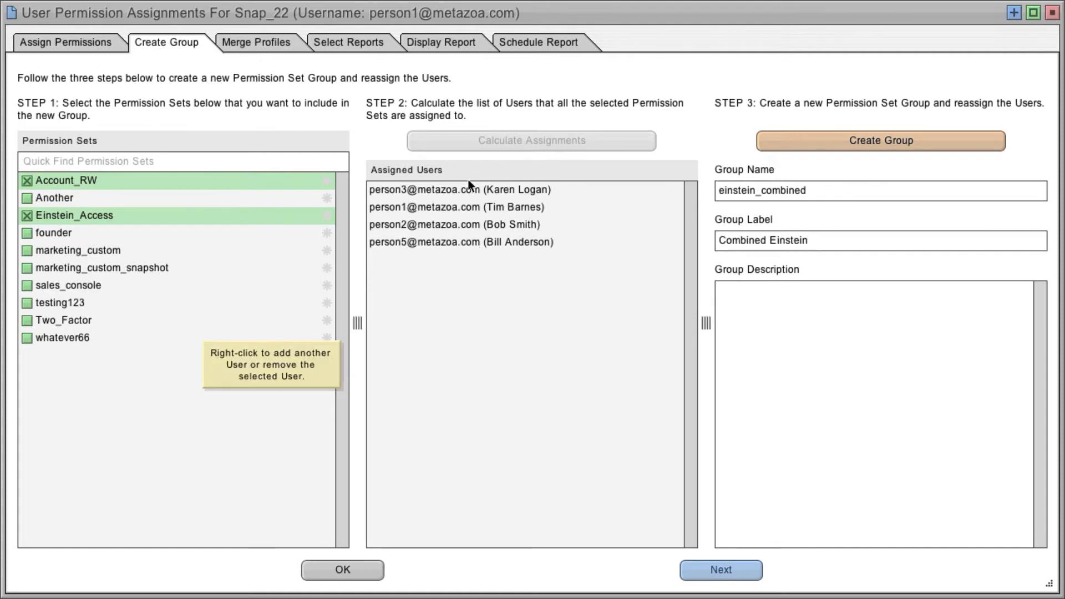
{"action": "left_click", "coordinate": [804, 142]}
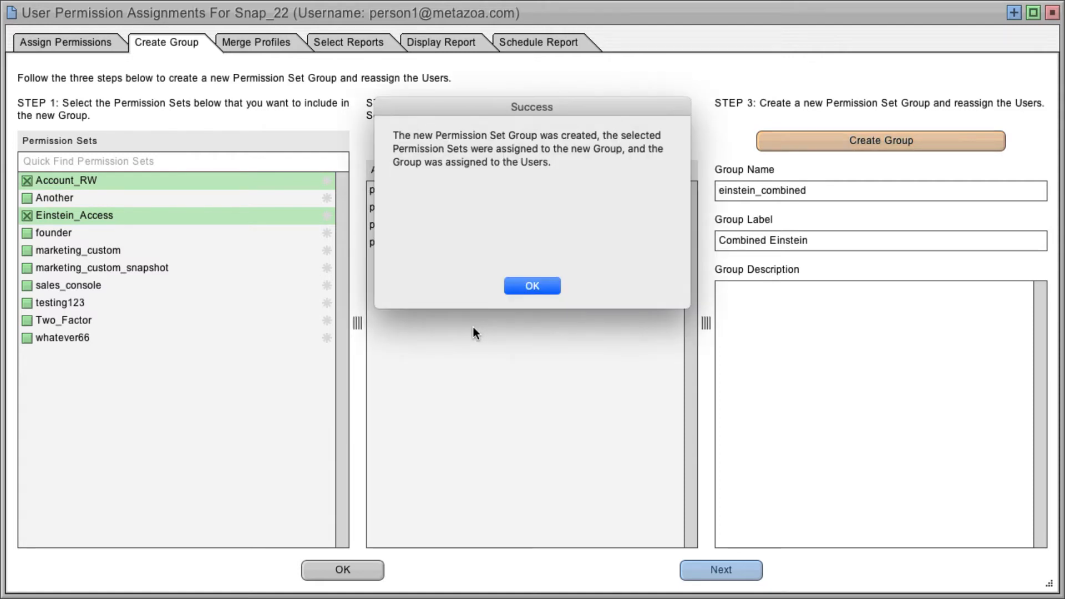
{"action": "left_click", "coordinate": [526, 287]}
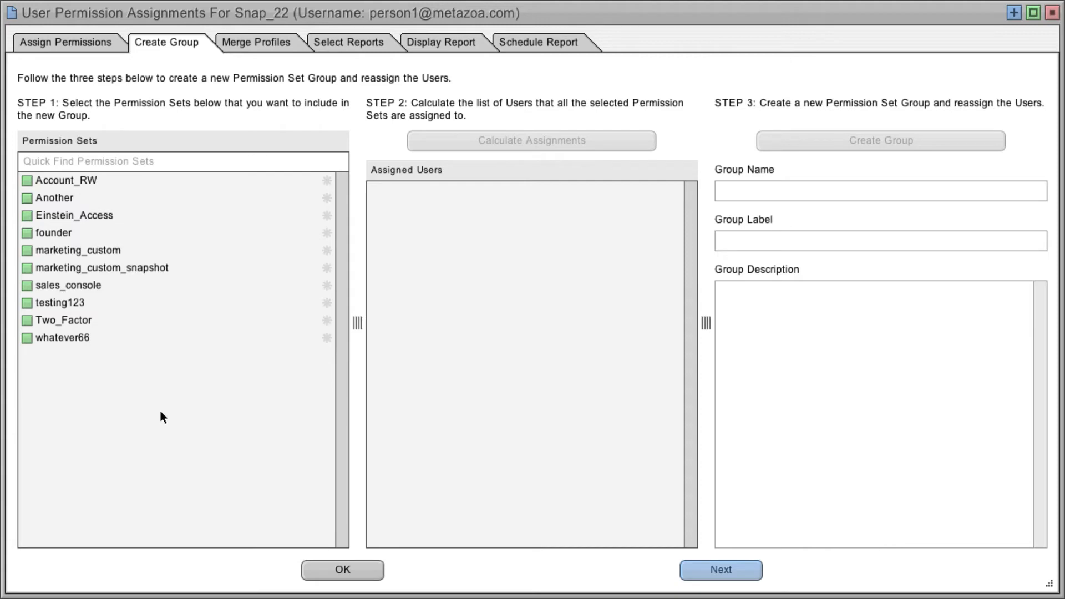
{"action": "left_click", "coordinate": [83, 44]}
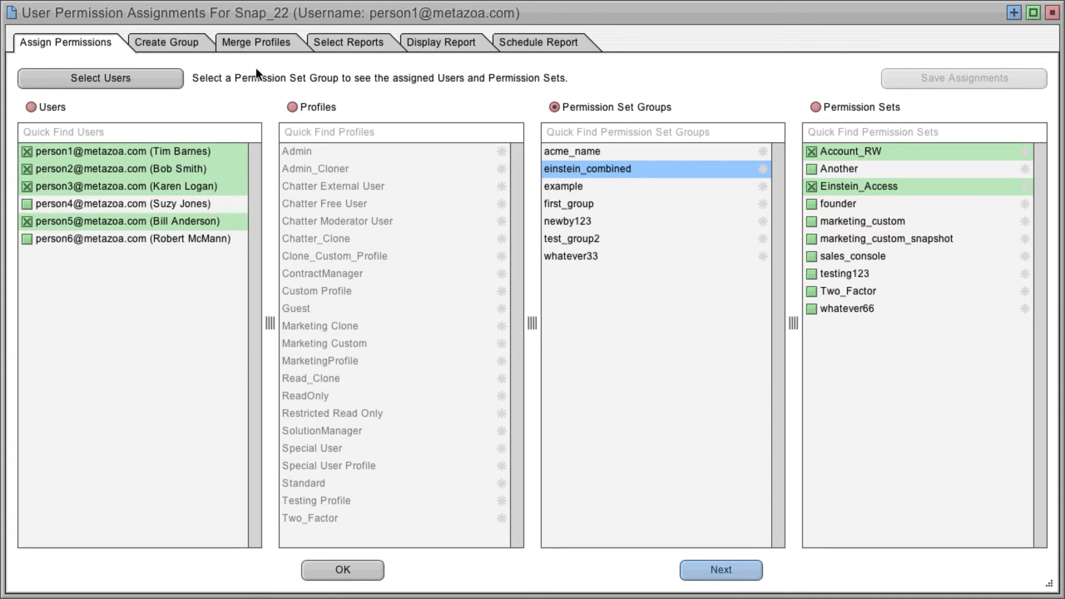
Step: Calculate the replacement permission sets for merging the Marketing Clone and Marketing Custom profiles
{"action": "left_click", "coordinate": [267, 43]}
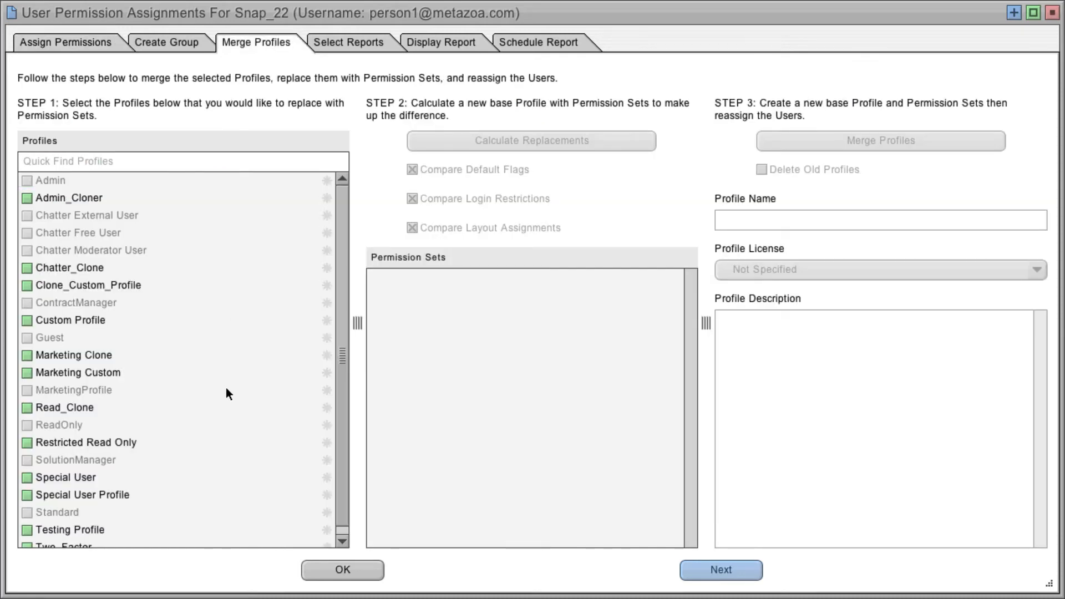
{"action": "left_click", "coordinate": [27, 355]}
{"action": "left_click", "coordinate": [27, 373]}
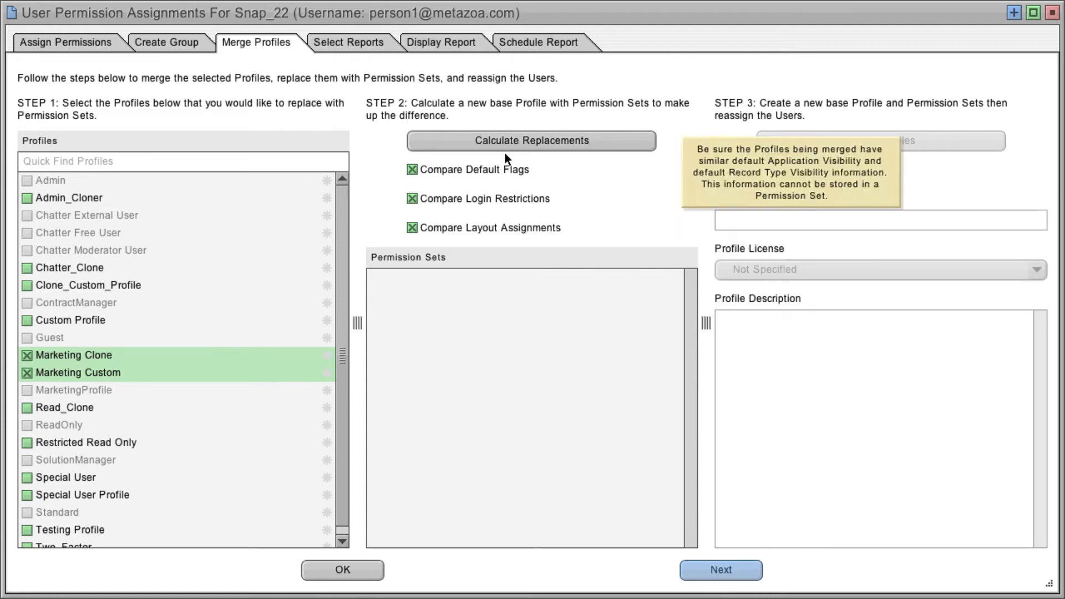
{"action": "left_click", "coordinate": [581, 143]}
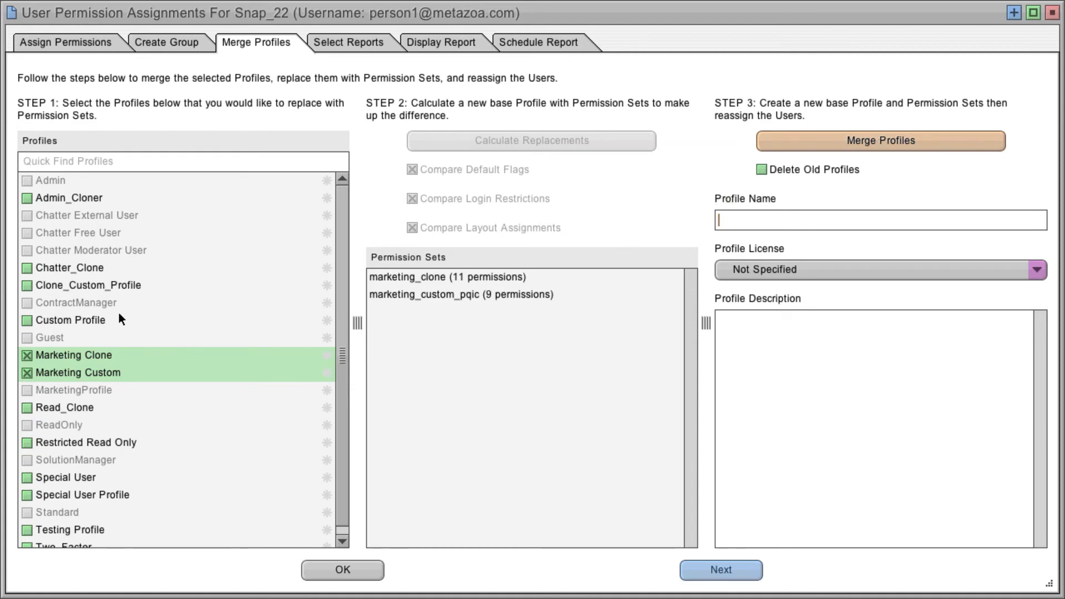
Step: Replace Marketing Clone with Admin_Cloner in the merge selection, recalculate the replacements and inspect the admin_cloner permission set
{"action": "left_click", "coordinate": [56, 357]}
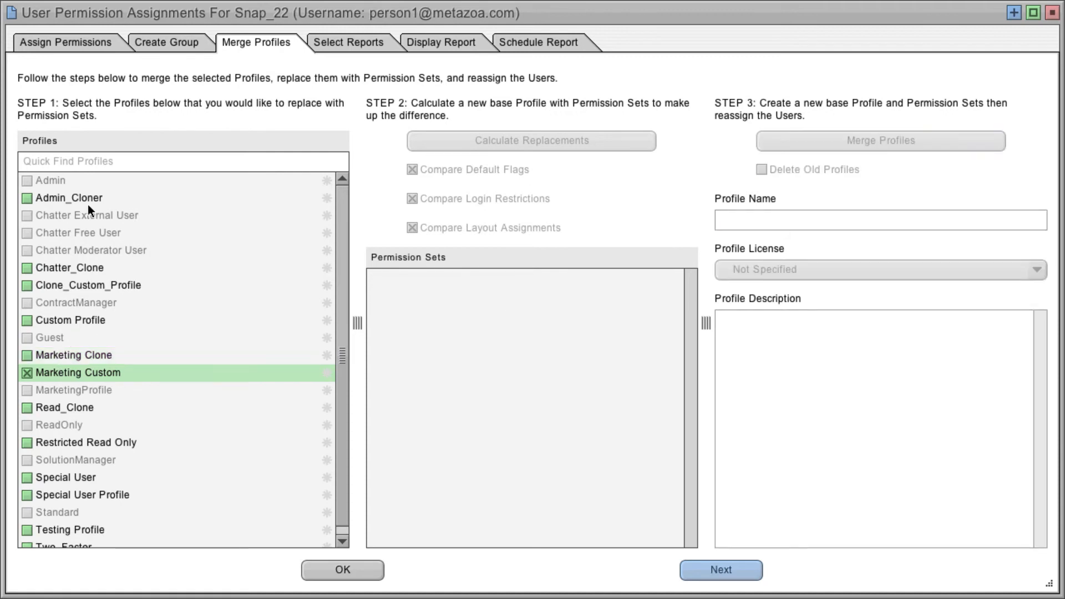
{"action": "left_click", "coordinate": [66, 199]}
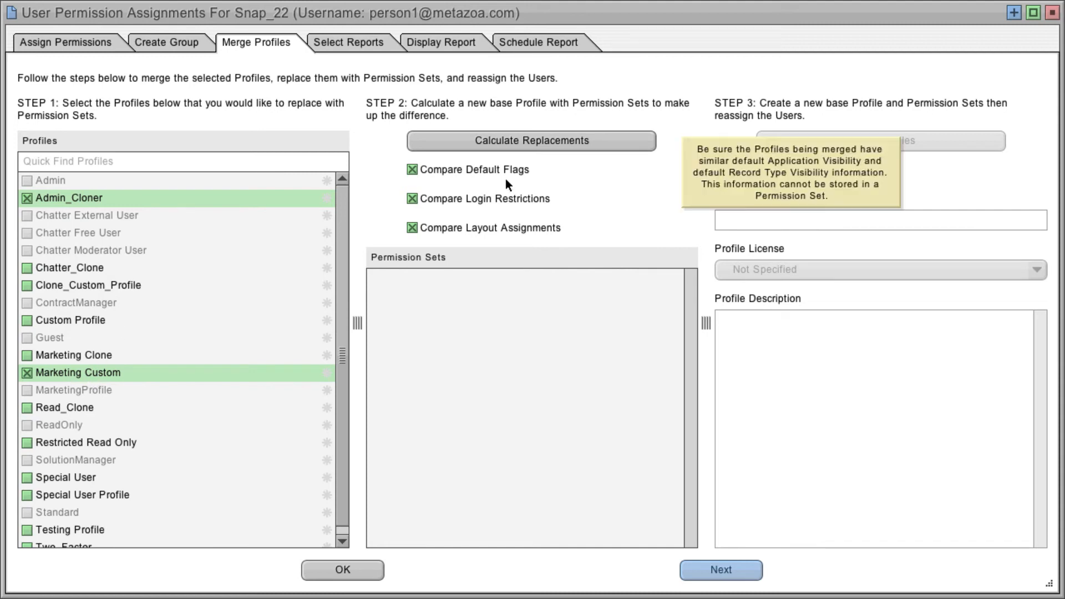
{"action": "left_click", "coordinate": [564, 140]}
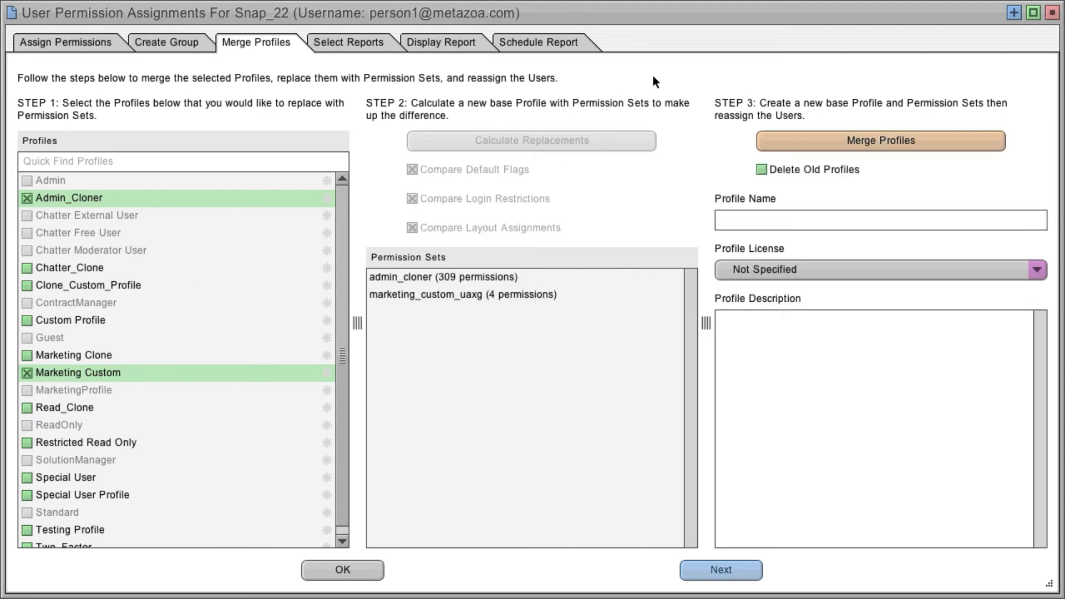
{"action": "left_click", "coordinate": [485, 277]}
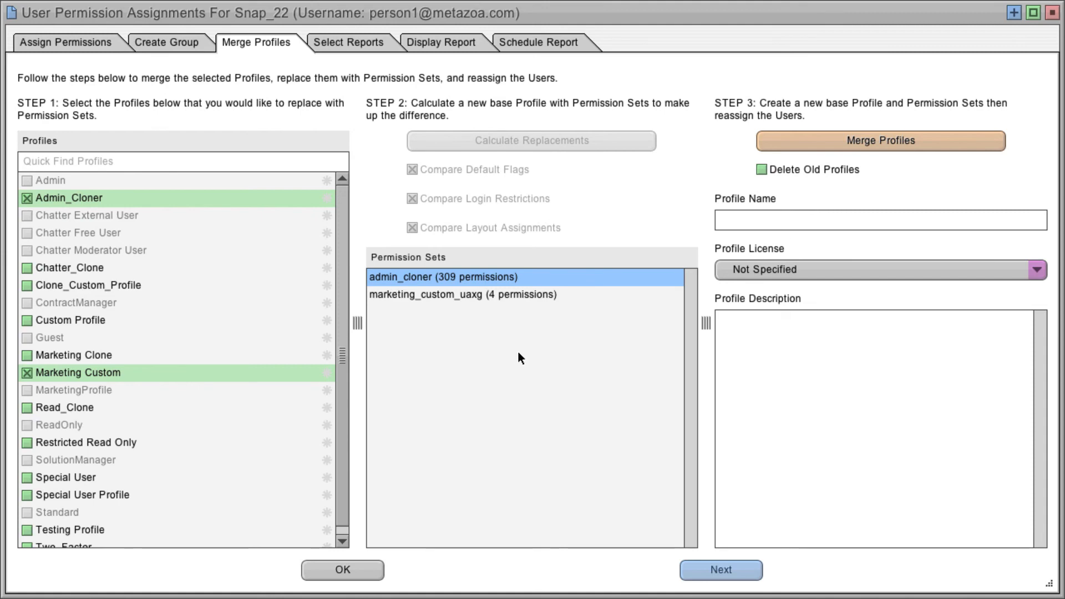
Step: Preview the reports relating users to permission sets and permission set groups, and permission sets to users and permission set groups
{"action": "left_click", "coordinate": [361, 41]}
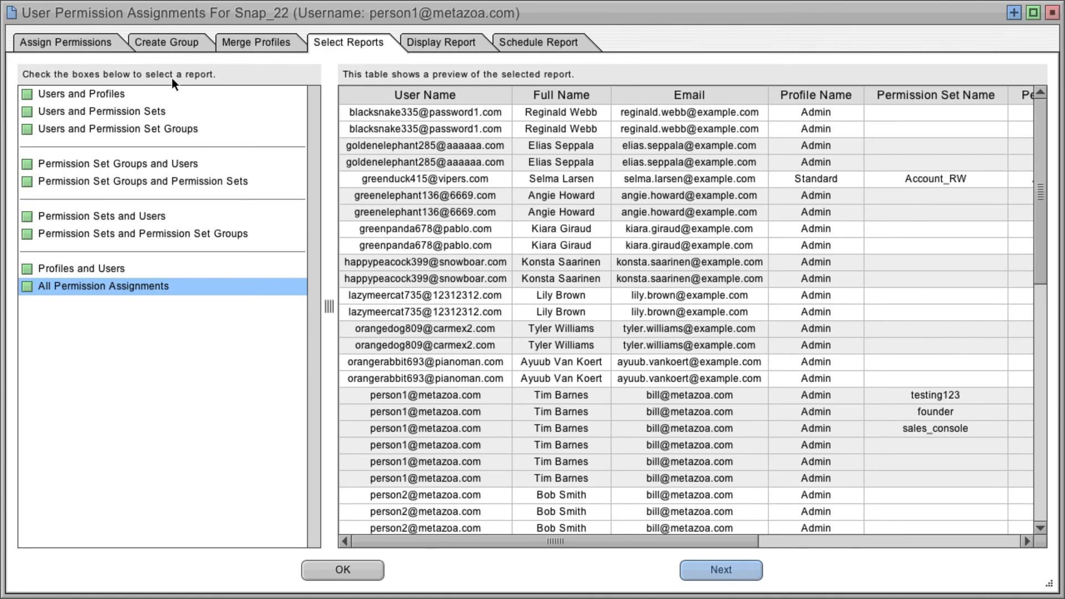
{"action": "left_click", "coordinate": [94, 91]}
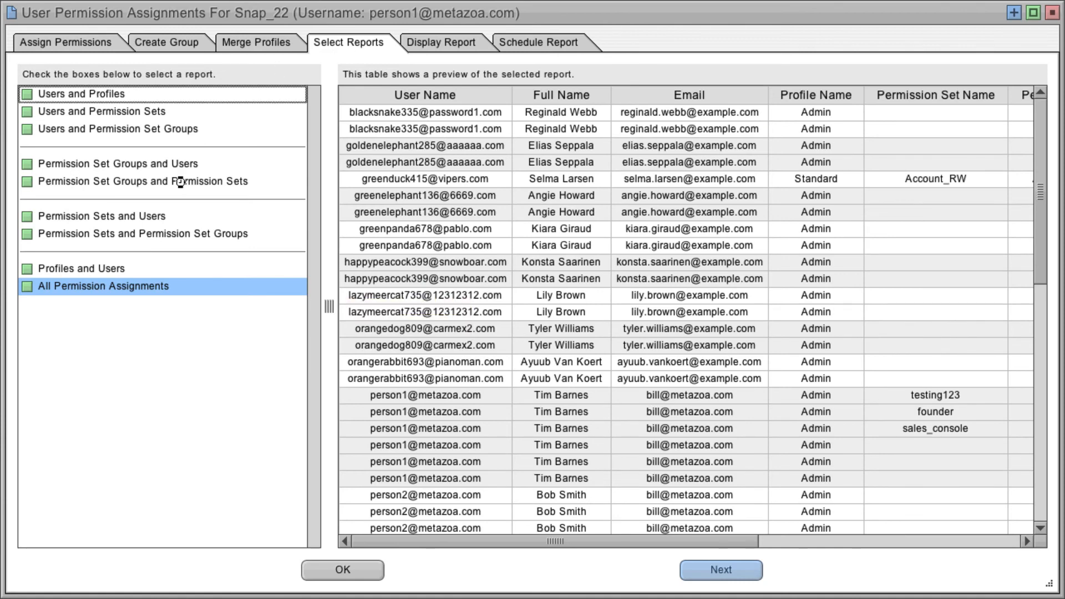
{"action": "left_click", "coordinate": [122, 111]}
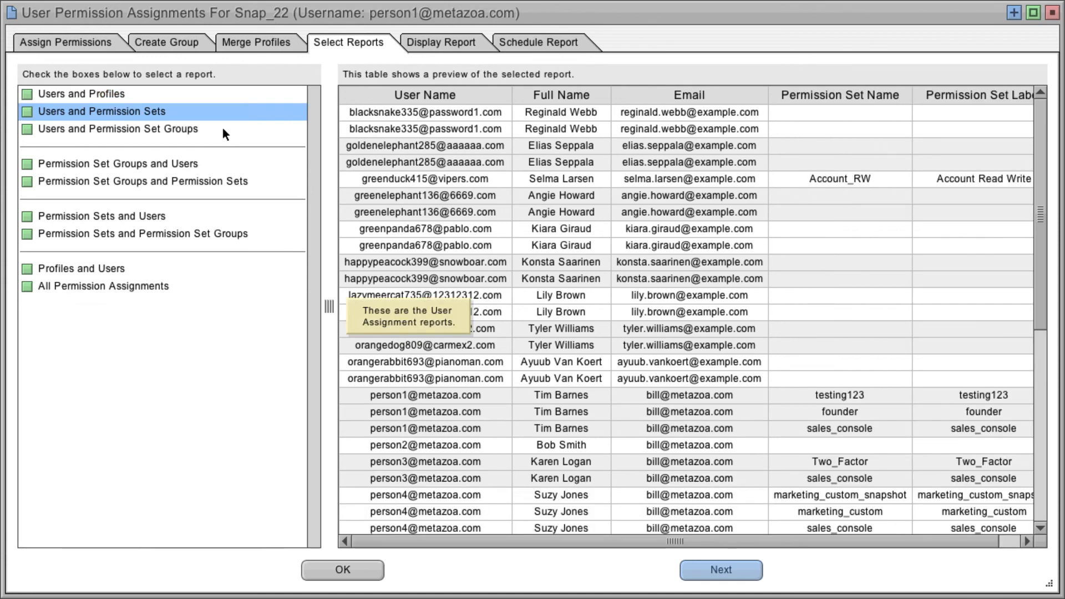
{"action": "left_click", "coordinate": [137, 130]}
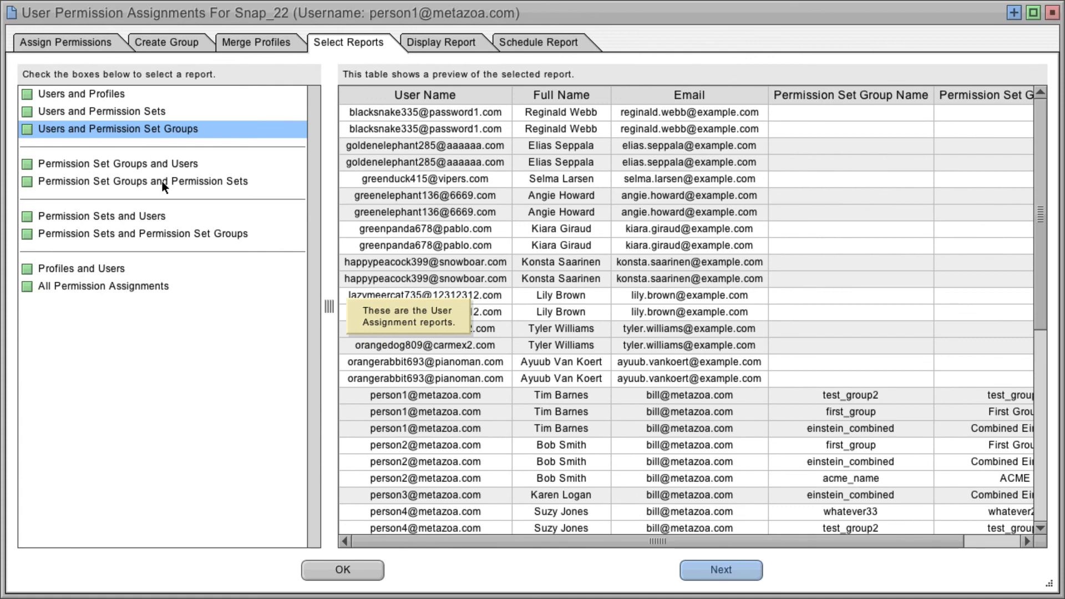
{"action": "left_click", "coordinate": [139, 215]}
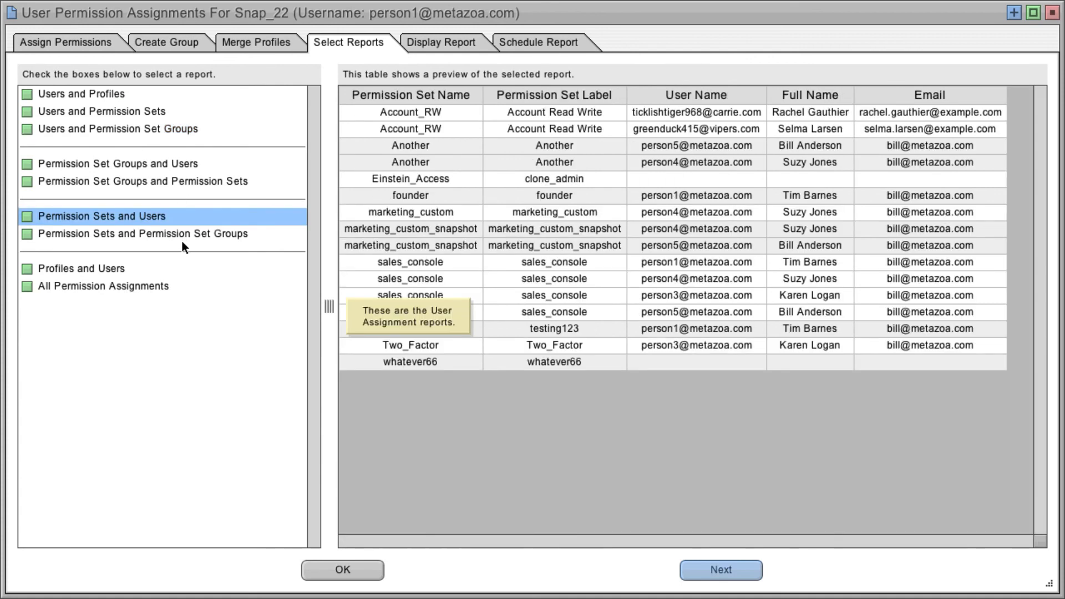
{"action": "left_click", "coordinate": [181, 241]}
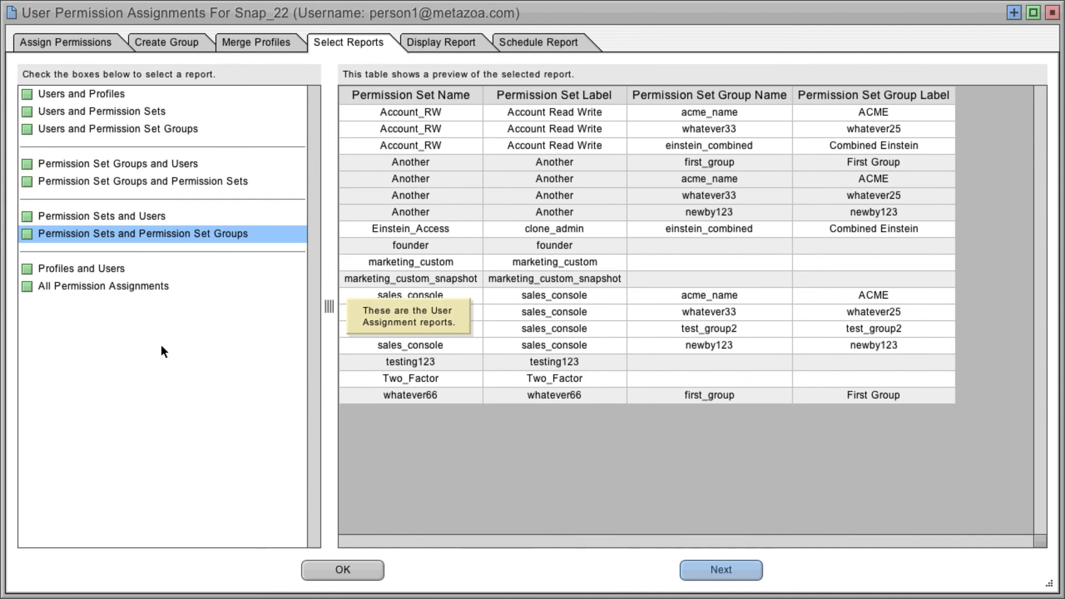
Step: Preview the All Permission Assignments report and examine all of its columns
{"action": "left_click", "coordinate": [108, 282]}
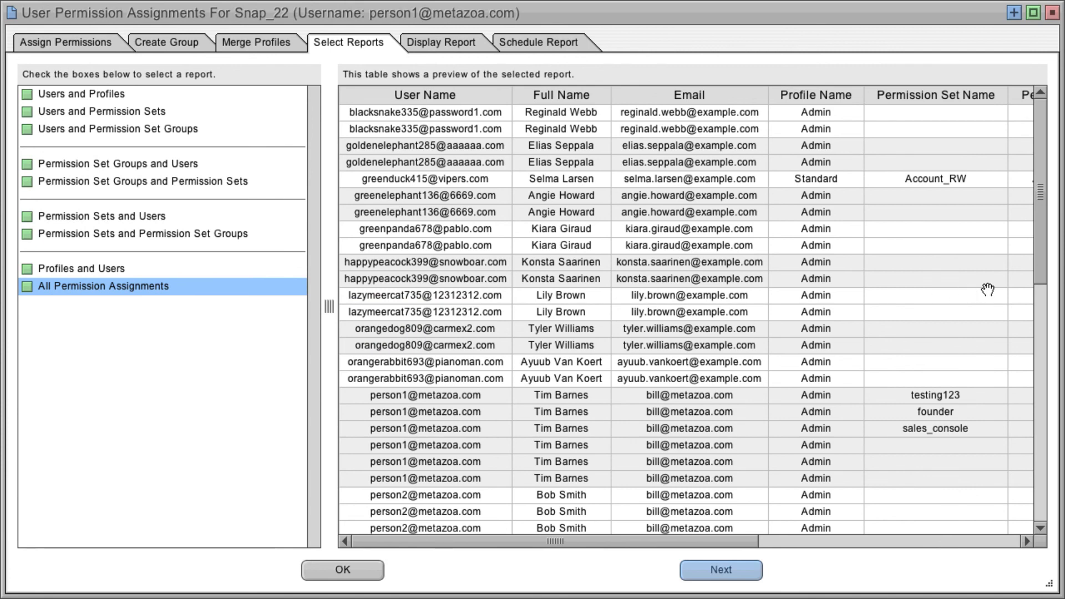
{"action": "left_click_drag", "start_coordinate": [946, 290], "coordinate": [403, 306]}
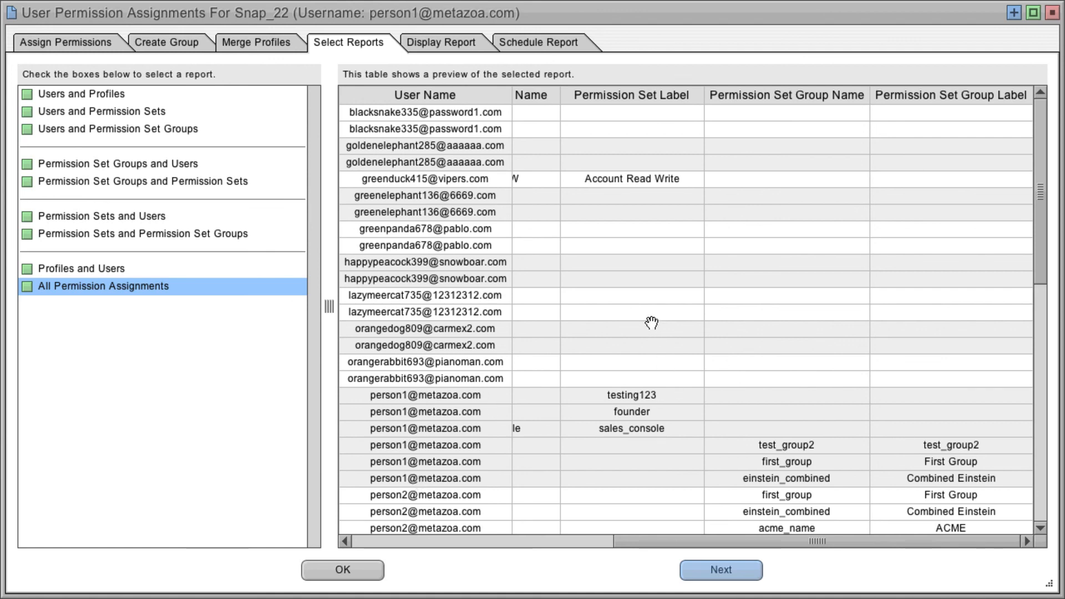
{"action": "left_click_drag", "start_coordinate": [595, 259], "coordinate": [992, 275]}
{"action": "left_click_drag", "start_coordinate": [727, 229], "coordinate": [963, 246]}
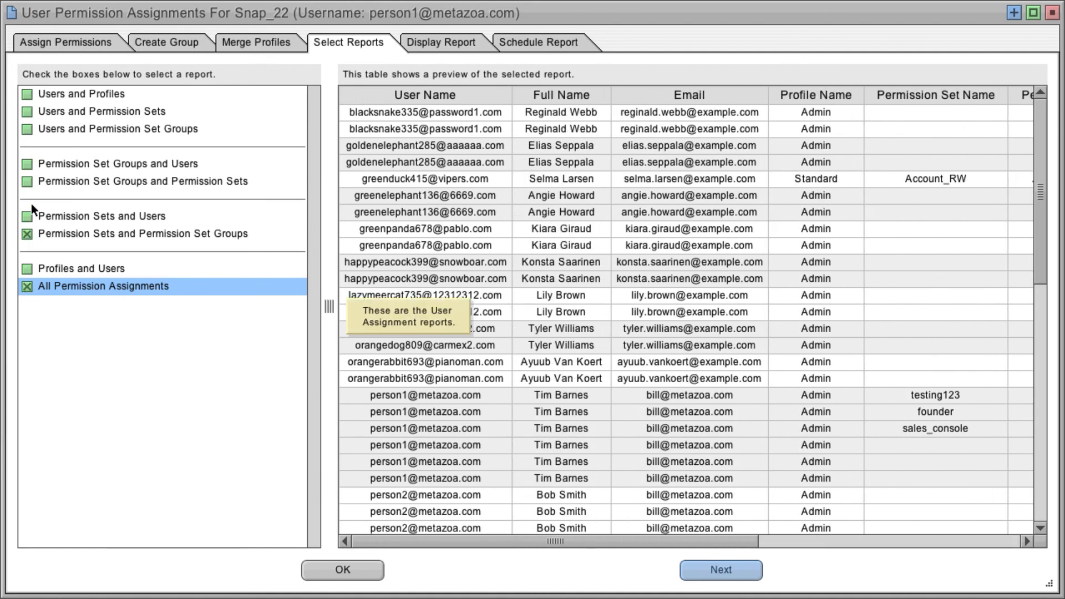
Step: Add the Permission Set Groups and Permission Sets report and the Users and Permission Set Groups report to the selection, and display the selected reports
{"action": "left_click", "coordinate": [26, 182]}
{"action": "left_click", "coordinate": [36, 129]}
{"action": "left_click", "coordinate": [453, 46]}
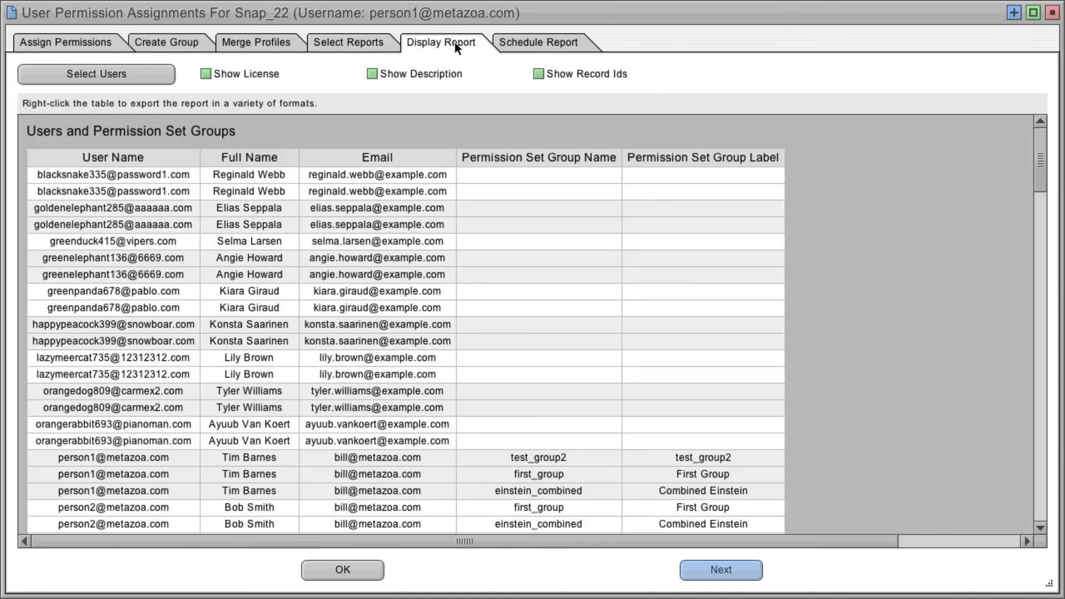
Step: Read through the rest of the displayed reports and return to the permission assignments
{"action": "left_click_drag", "start_coordinate": [1047, 197], "coordinate": [1062, 519]}
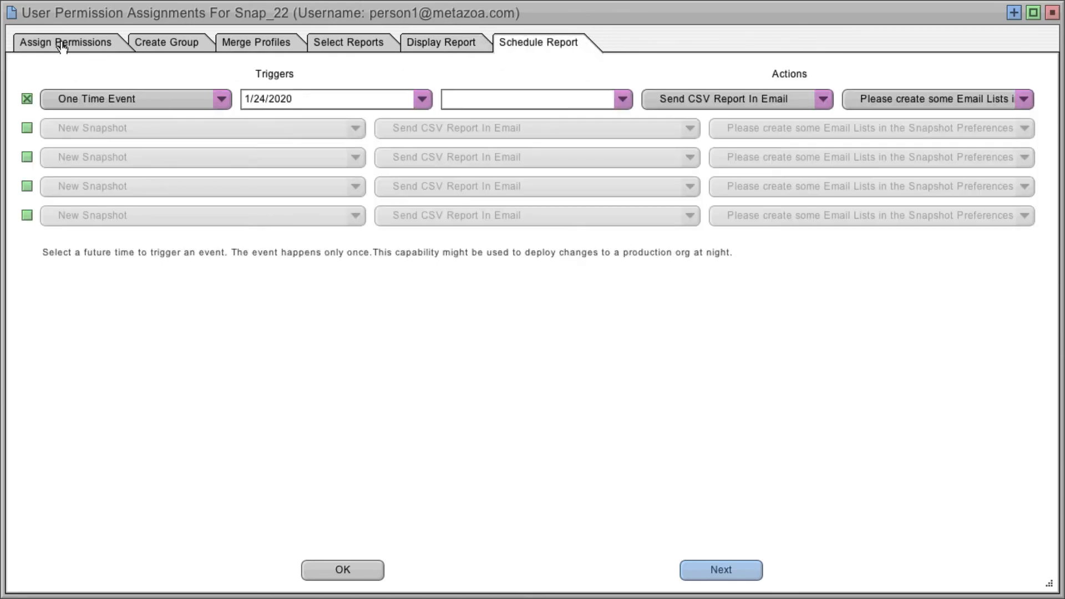
{"action": "left_click", "coordinate": [60, 43]}
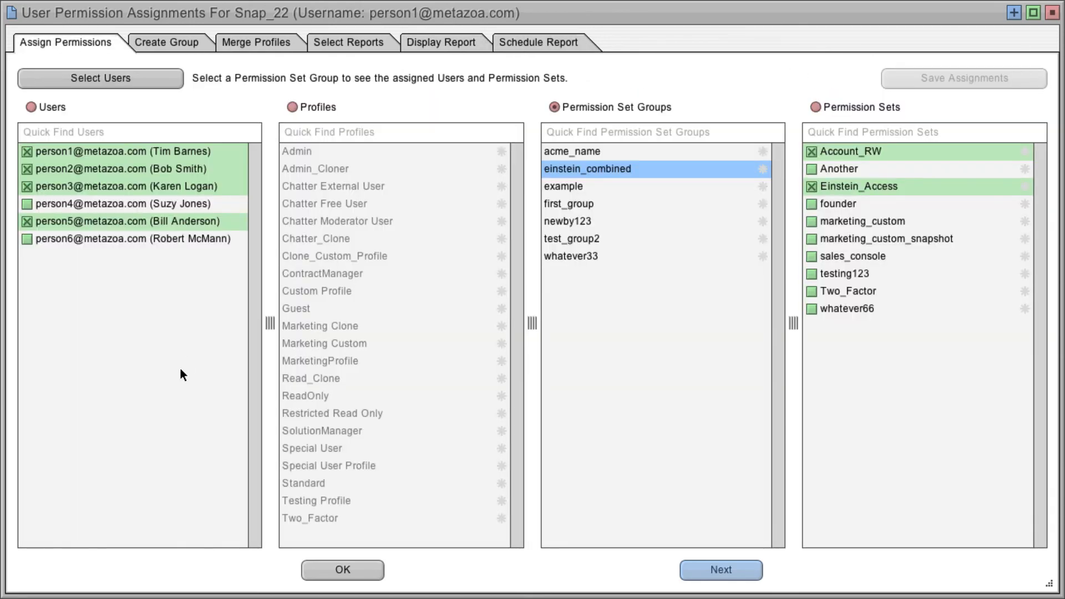